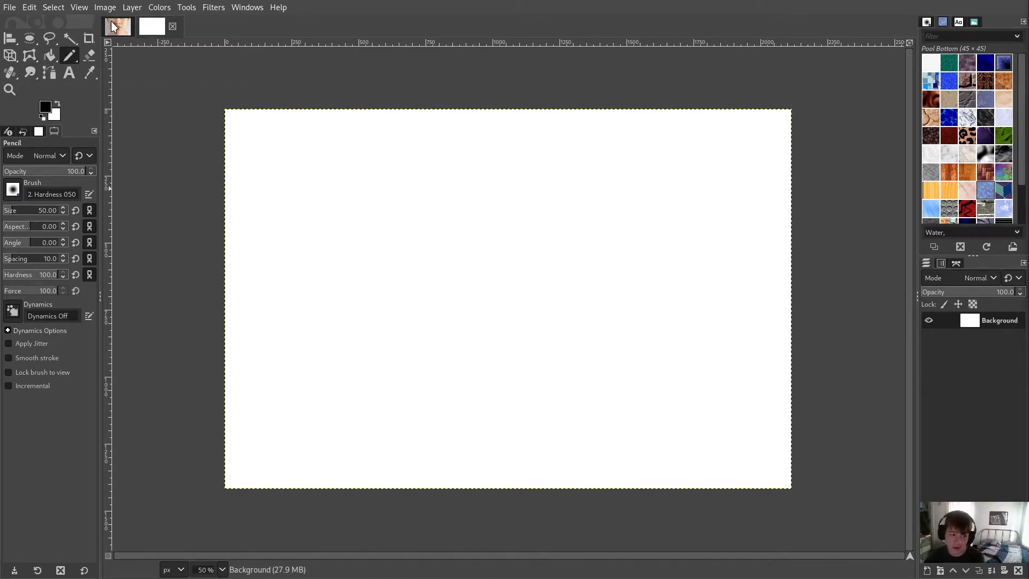
Step: In the face photo, set a clean patch of skin on the chin as the Clone tool's source
{"action": "left_click", "coordinate": [116, 25]}
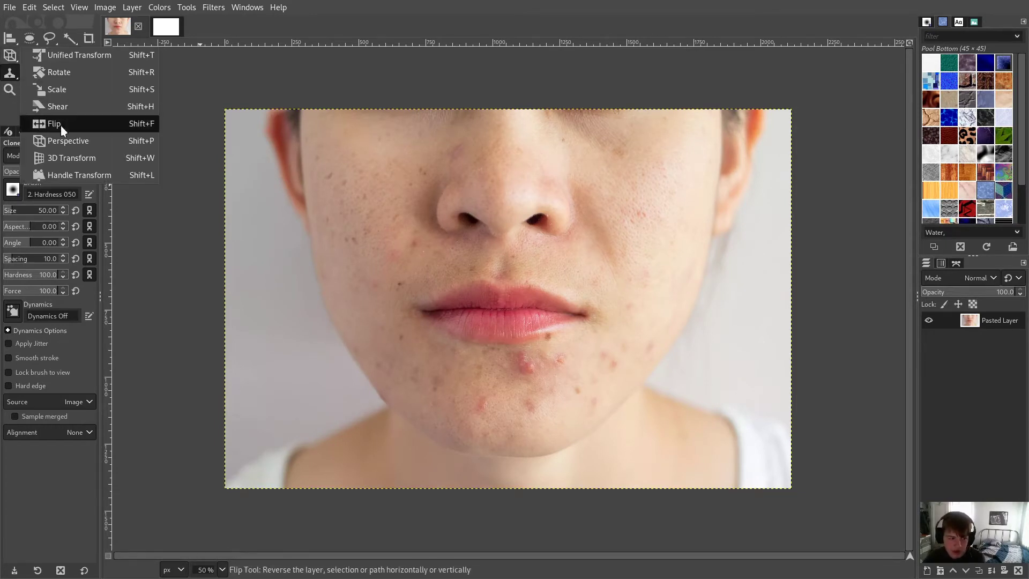
{"action": "mouse_move", "coordinate": [10, 73]}
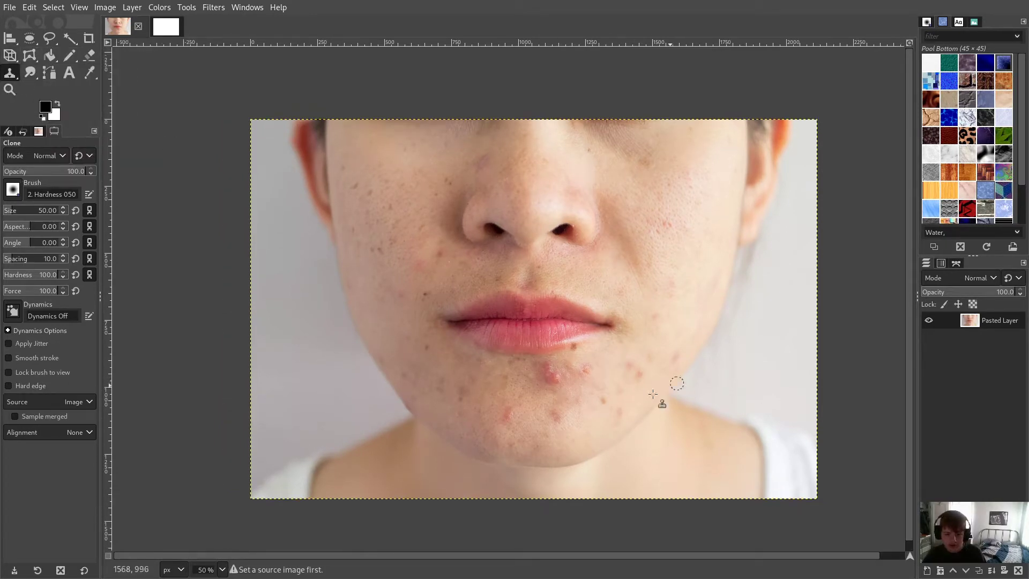
{"action": "scroll", "coordinate": [568, 403], "scroll_direction": "up", "scroll_amount": 3}
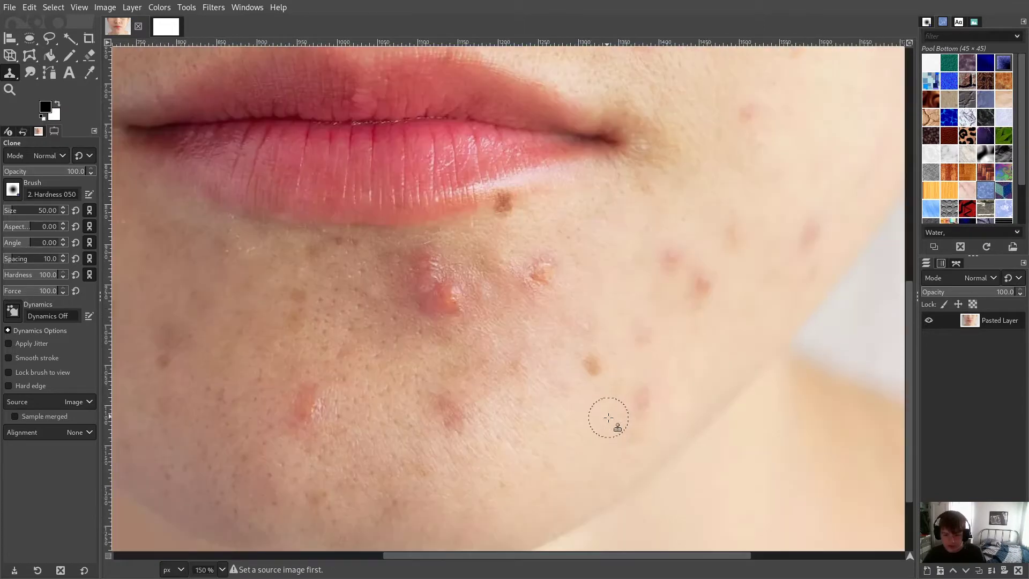
{"action": "left_click", "coordinate": [582, 433], "text": "ctrl"}
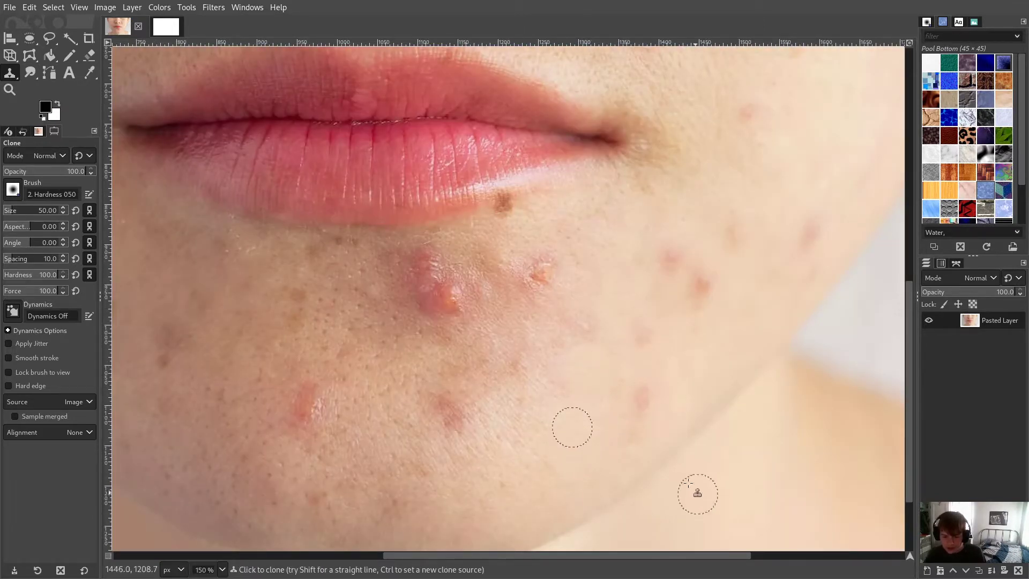
{"action": "scroll", "coordinate": [567, 417], "scroll_direction": "up", "scroll_amount": 3}
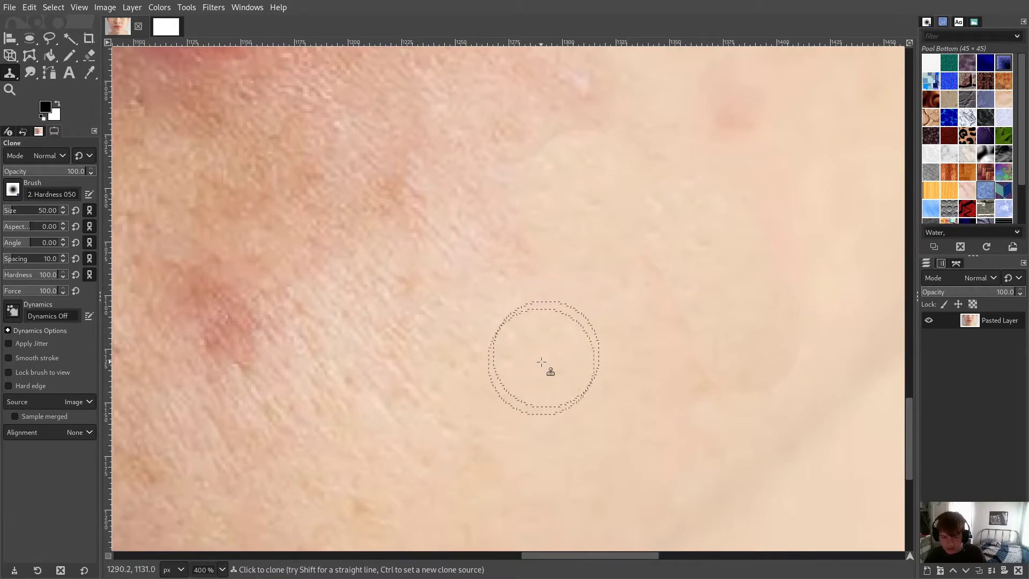
Step: Try cloning clean chin skin around the reddish blemish at the middle of the chin, and undo the strokes
{"action": "scroll", "coordinate": [541, 358], "scroll_direction": "down", "scroll_amount": 3}
{"action": "scroll", "coordinate": [538, 354], "scroll_direction": "up", "scroll_amount": 1}
{"action": "mouse_move", "coordinate": [423, 336]}
{"action": "left_mouse_down"}
{"action": "mouse_move", "coordinate": [400, 332]}
{"action": "mouse_move", "coordinate": [409, 323]}
{"action": "left_mouse_up"}
{"action": "key", "text": "ctrl+z"}
{"action": "scroll", "coordinate": [533, 345], "scroll_direction": "down", "scroll_amount": 2}
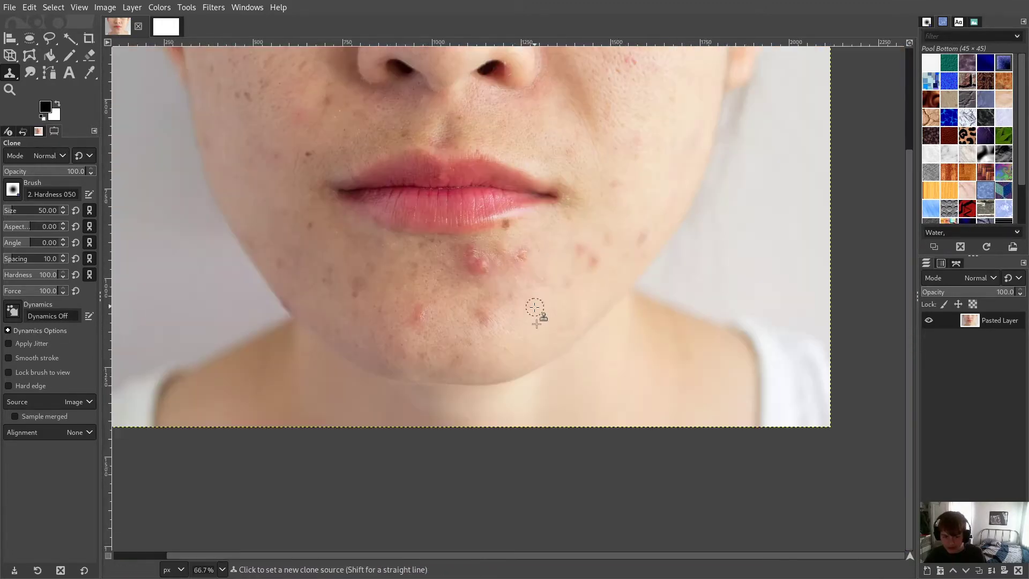
{"action": "scroll", "coordinate": [535, 308], "scroll_direction": "up", "scroll_amount": 1}
{"action": "scroll", "coordinate": [661, 299], "scroll_direction": "down", "scroll_amount": 4}
{"action": "scroll", "coordinate": [765, 322], "scroll_direction": "up", "scroll_amount": 2}
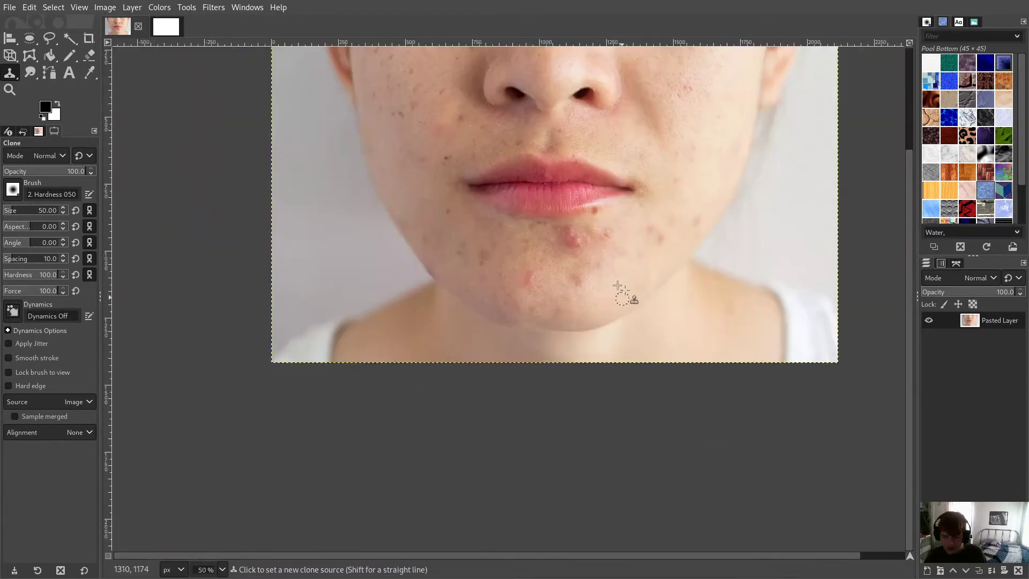
{"action": "scroll", "coordinate": [620, 278], "scroll_direction": "up", "scroll_amount": 5}
{"action": "scroll", "coordinate": [572, 294], "scroll_direction": "down", "scroll_amount": 1}
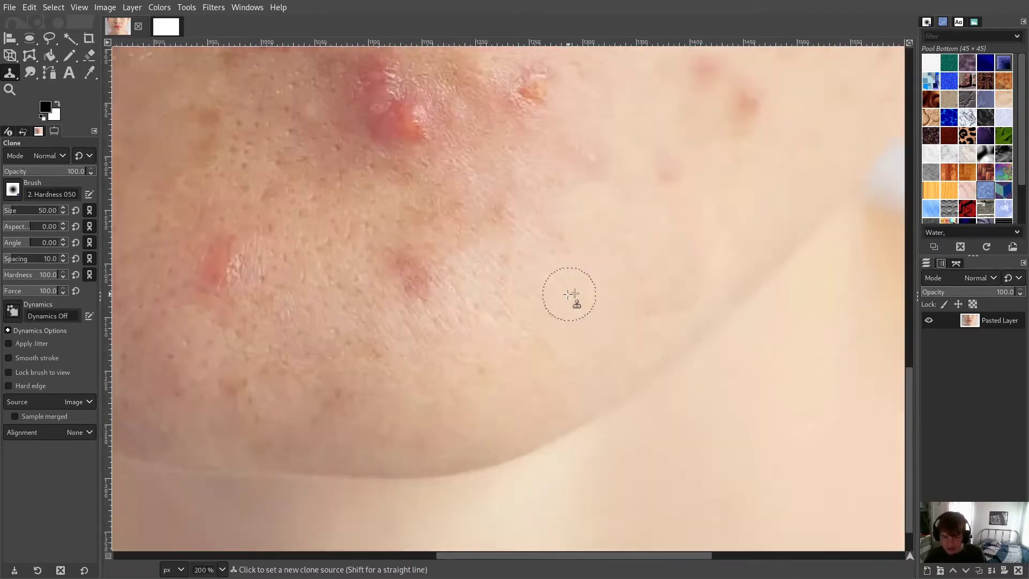
{"action": "scroll", "coordinate": [571, 295], "scroll_direction": "down", "scroll_amount": 1}
{"action": "left_click_drag", "start_coordinate": [467, 285], "coordinate": [452, 280]}
{"action": "key", "text": "ctrl+z"}
{"action": "key", "text": "ctrl+z"}
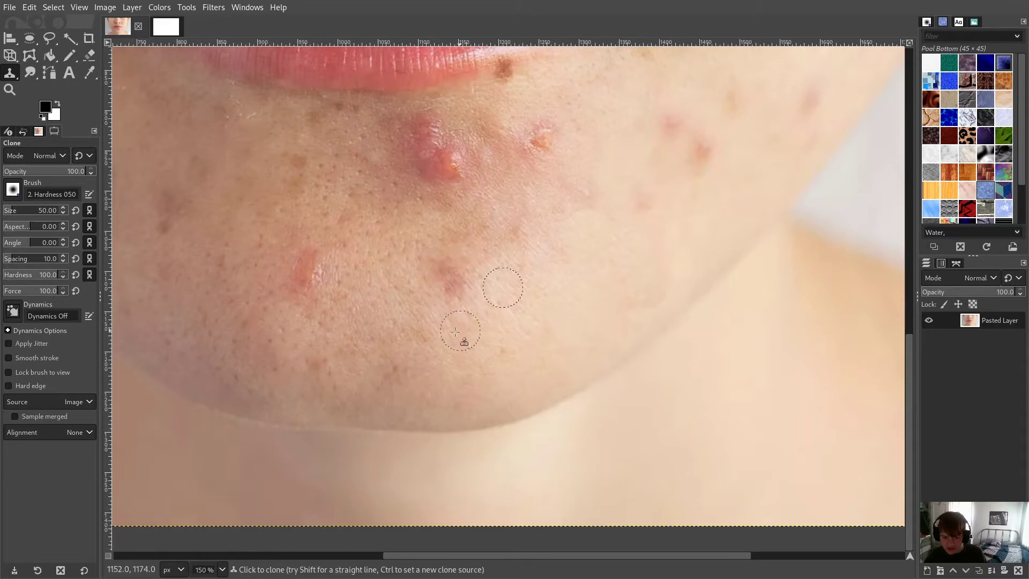
{"action": "left_click", "coordinate": [402, 281]}
{"action": "key", "text": "ctrl+z"}
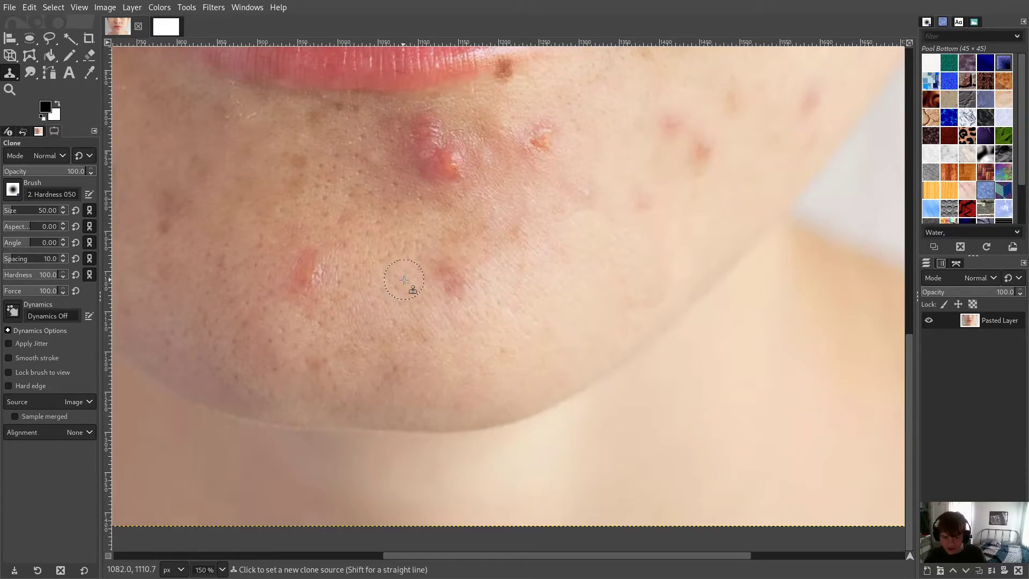
Step: Sample clean skin just beside the reddish mid-chin blemish and clone it over the blemish
{"action": "left_click", "coordinate": [411, 305], "text": "ctrl"}
{"action": "key", "text": "ctrl+z"}
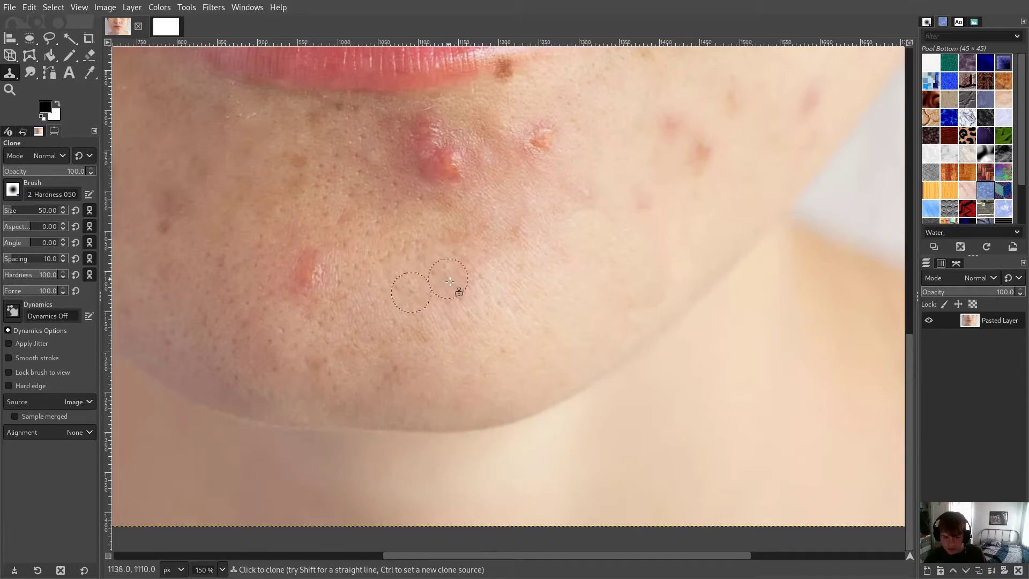
{"action": "scroll", "coordinate": [404, 280], "scroll_direction": "up", "scroll_amount": 3}
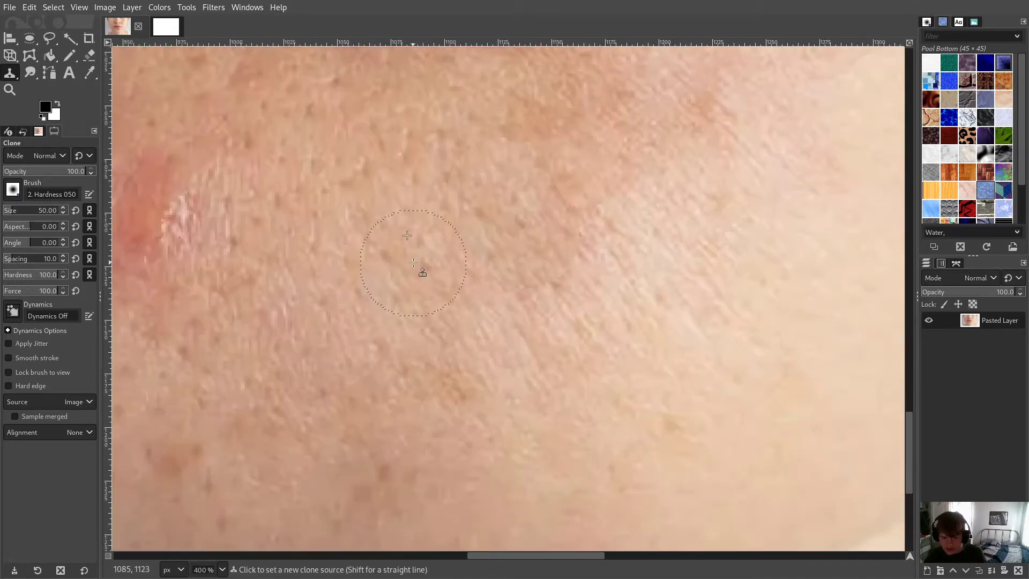
{"action": "scroll", "coordinate": [397, 237], "scroll_direction": "down", "scroll_amount": 4}
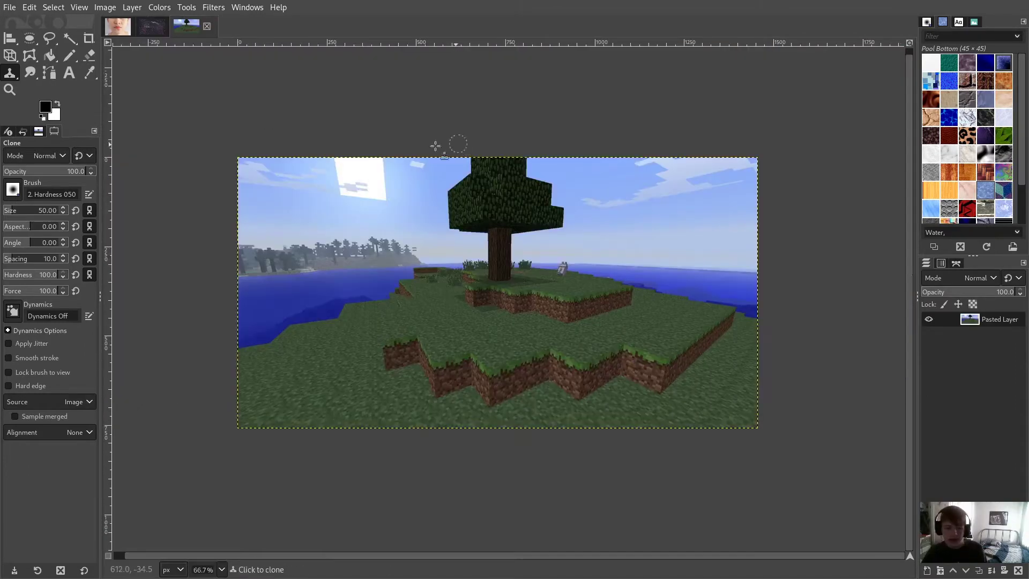
Step: Set a starry area above the bright filament in the nebula image as the Clone source, and return to the Minecraft landscape
{"action": "left_click", "coordinate": [143, 26]}
{"action": "scroll", "coordinate": [406, 184], "scroll_direction": "down", "scroll_amount": 2}
{"action": "scroll", "coordinate": [538, 282], "scroll_direction": "up", "scroll_amount": 2}
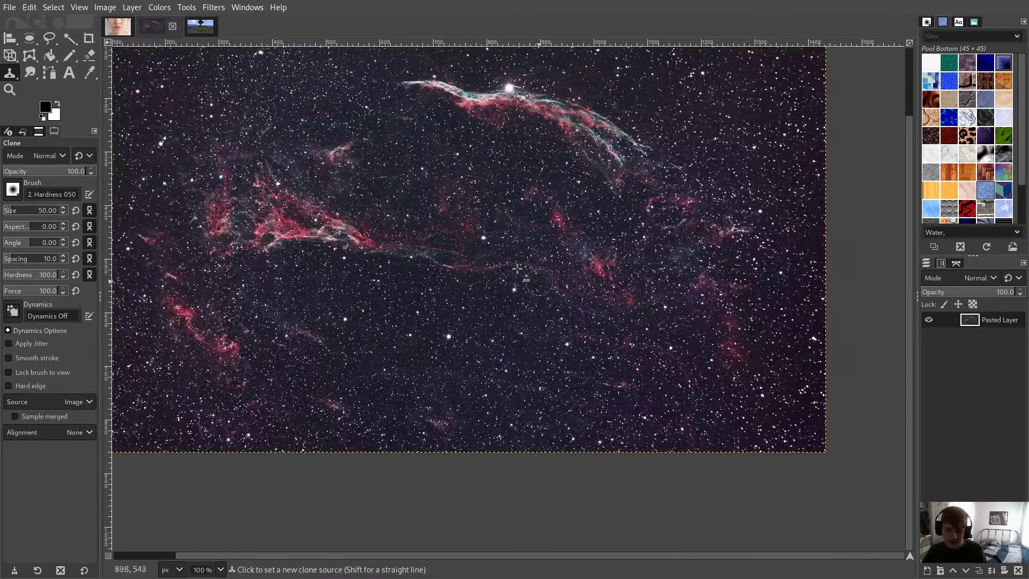
{"action": "scroll", "coordinate": [421, 211], "scroll_direction": "down", "scroll_amount": 1}
{"action": "scroll", "coordinate": [383, 226], "scroll_direction": "up", "scroll_amount": 1}
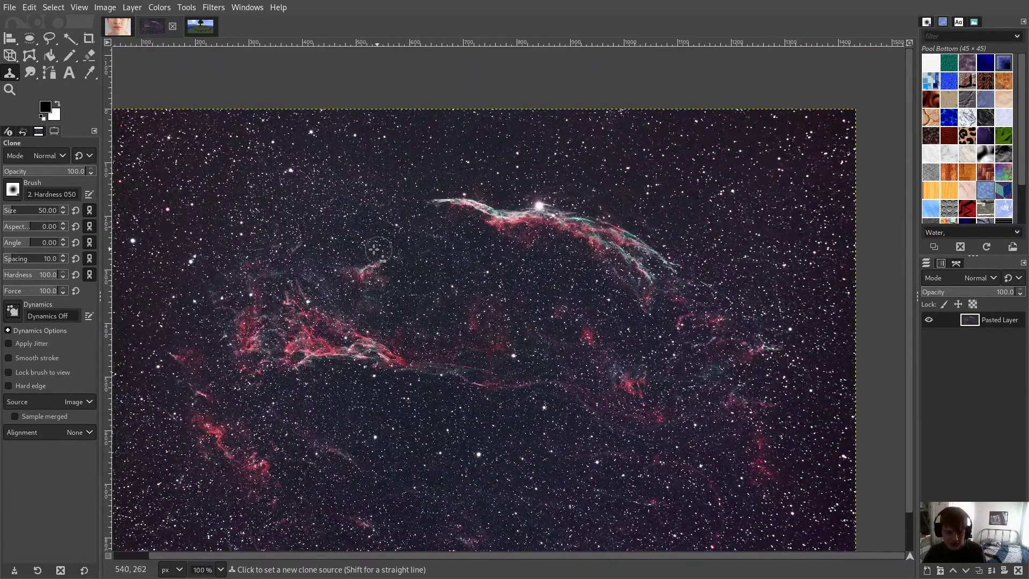
{"action": "left_click", "coordinate": [400, 173], "text": "ctrl"}
{"action": "left_click", "coordinate": [200, 26]}
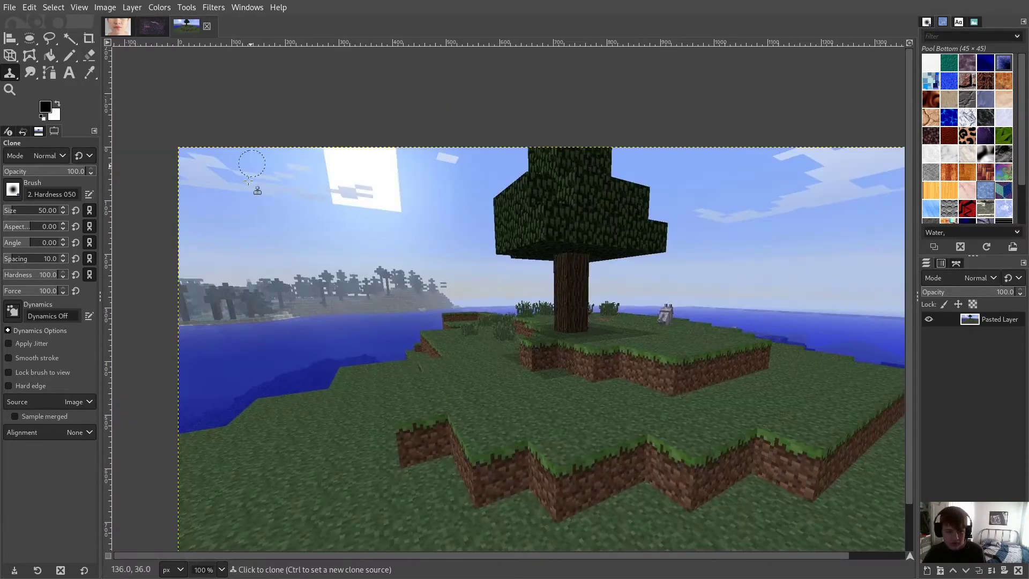
Step: Clone the nebula over the sky and tree of the Minecraft landscape, down to the horizon
{"action": "mouse_move", "coordinate": [259, 203]}
{"action": "left_mouse_down"}
{"action": "mouse_move", "coordinate": [399, 185]}
{"action": "mouse_move", "coordinate": [209, 210]}
{"action": "mouse_move", "coordinate": [301, 205]}
{"action": "mouse_move", "coordinate": [493, 161]}
{"action": "mouse_move", "coordinate": [453, 135]}
{"action": "mouse_move", "coordinate": [485, 169]}
{"action": "mouse_move", "coordinate": [608, 125]}
{"action": "mouse_move", "coordinate": [504, 154]}
{"action": "mouse_move", "coordinate": [746, 143]}
{"action": "mouse_move", "coordinate": [558, 154]}
{"action": "mouse_move", "coordinate": [532, 172]}
{"action": "mouse_move", "coordinate": [763, 188]}
{"action": "mouse_move", "coordinate": [632, 174]}
{"action": "mouse_move", "coordinate": [469, 240]}
{"action": "mouse_move", "coordinate": [415, 246]}
{"action": "mouse_move", "coordinate": [549, 218]}
{"action": "mouse_move", "coordinate": [323, 132]}
{"action": "mouse_move", "coordinate": [377, 171]}
{"action": "left_mouse_up"}
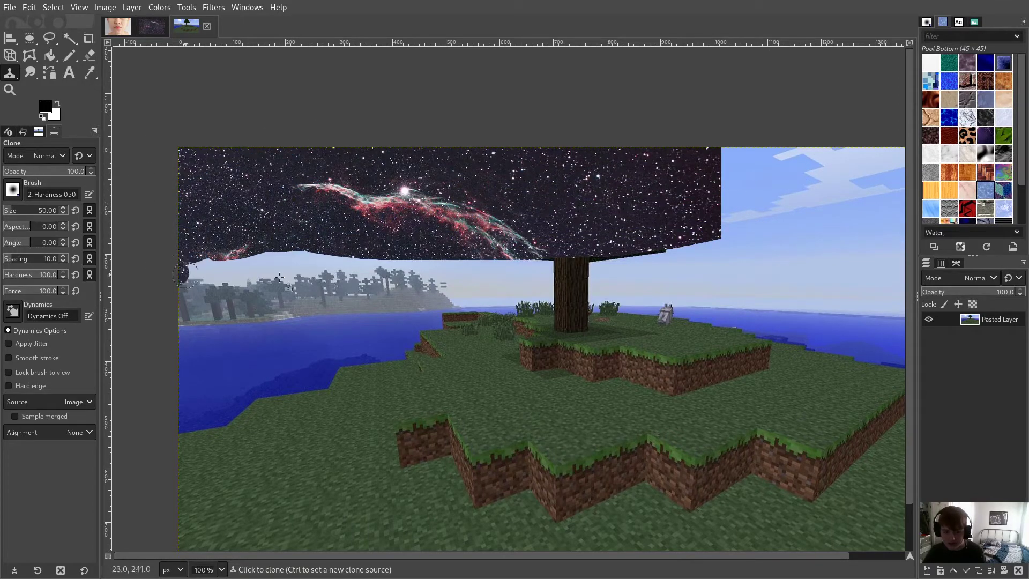
{"action": "mouse_move", "coordinate": [280, 277]}
{"action": "left_mouse_down"}
{"action": "mouse_move", "coordinate": [364, 297]}
{"action": "mouse_move", "coordinate": [689, 258]}
{"action": "mouse_move", "coordinate": [766, 268]}
{"action": "mouse_move", "coordinate": [784, 250]}
{"action": "mouse_move", "coordinate": [656, 273]}
{"action": "mouse_move", "coordinate": [751, 265]}
{"action": "mouse_move", "coordinate": [721, 297]}
{"action": "mouse_move", "coordinate": [586, 252]}
{"action": "left_mouse_up"}
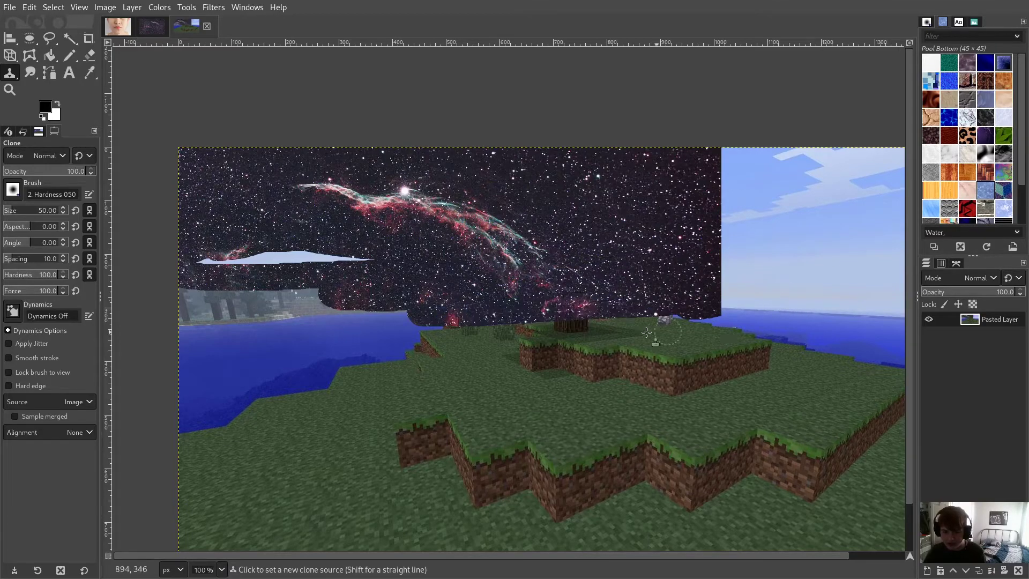
{"action": "scroll", "coordinate": [707, 309], "scroll_direction": "up", "scroll_amount": 5}
Step: Revisit the nebula image, try cloning a nebula strip along the Minecraft landscape's right-hand horizon, and undo the stroke
{"action": "left_click", "coordinate": [152, 26]}
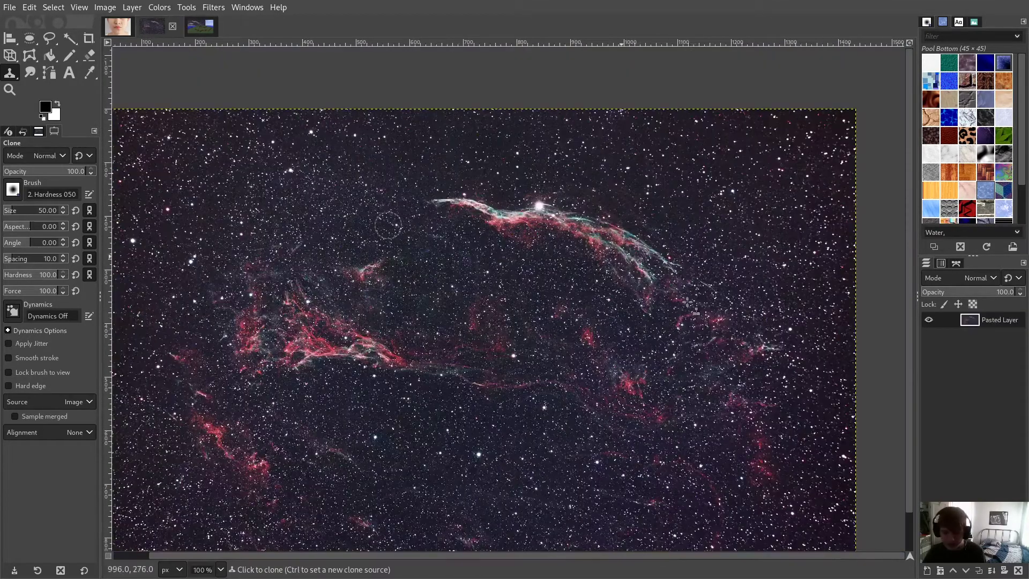
{"action": "scroll", "coordinate": [695, 307], "scroll_direction": "down", "scroll_amount": 2}
{"action": "scroll", "coordinate": [723, 312], "scroll_direction": "up", "scroll_amount": 2}
{"action": "scroll", "coordinate": [613, 254], "scroll_direction": "up", "scroll_amount": 1}
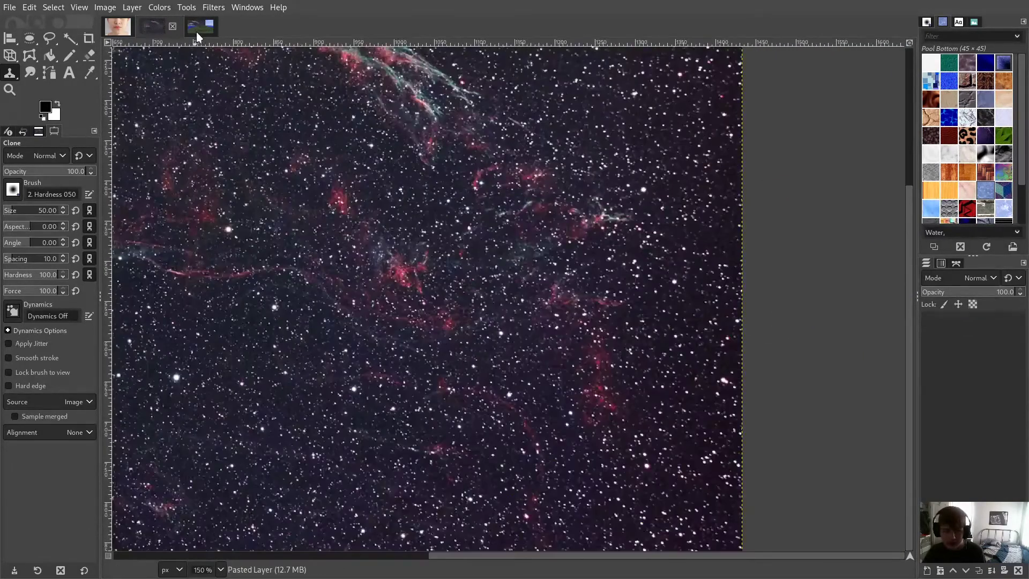
{"action": "left_click", "coordinate": [199, 27]}
{"action": "scroll", "coordinate": [807, 290], "scroll_direction": "down", "scroll_amount": 8}
{"action": "scroll", "coordinate": [805, 285], "scroll_direction": "up", "scroll_amount": 4}
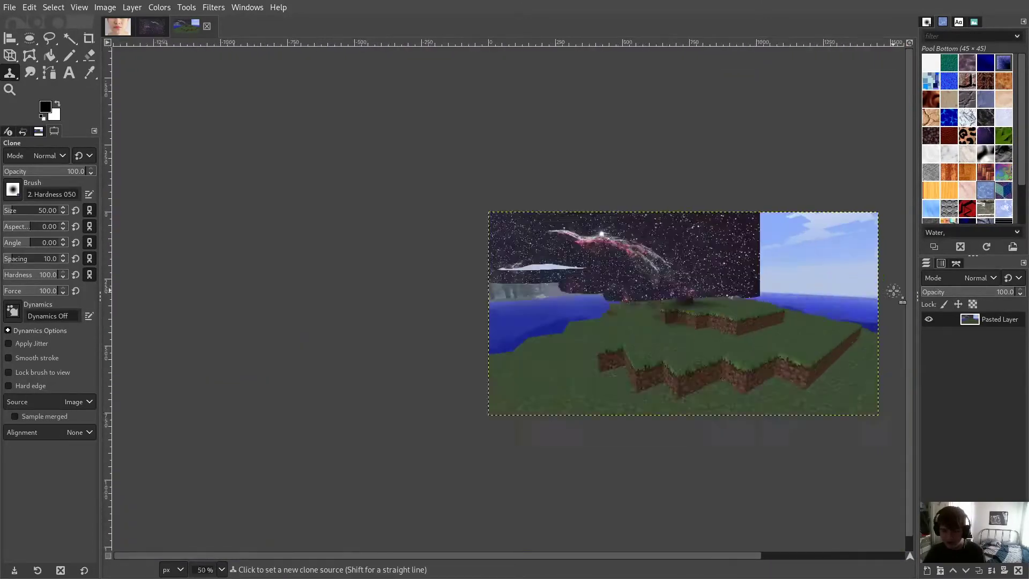
{"action": "left_click_drag", "start_coordinate": [508, 290], "coordinate": [836, 290]}
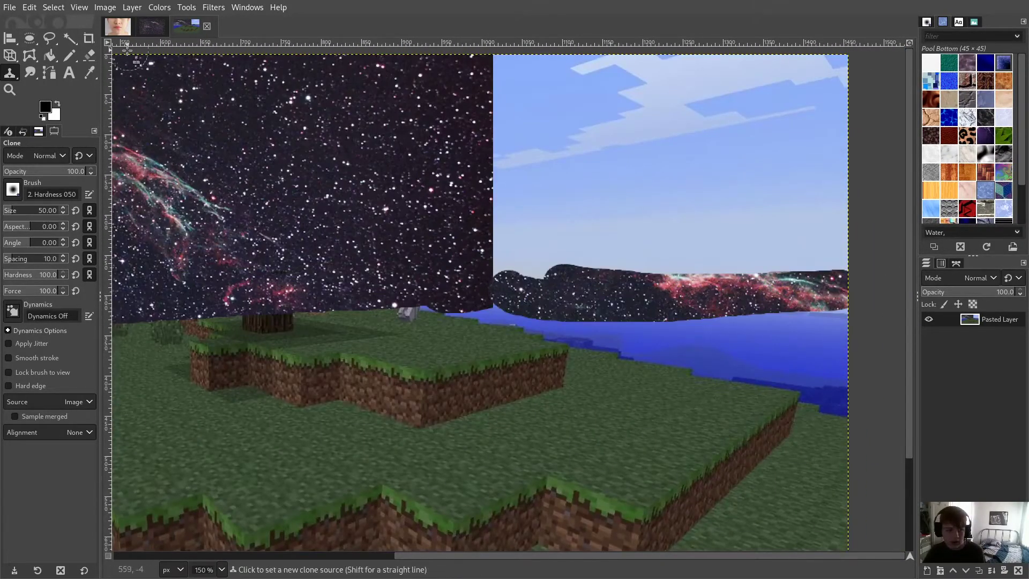
{"action": "key", "text": "ctrl+z"}
Step: Revisit the nebula image and clone its stars over the remaining blue sky at the right of the Minecraft landscape
{"action": "left_click", "coordinate": [145, 26]}
{"action": "scroll", "coordinate": [222, 254], "scroll_direction": "down", "scroll_amount": 7}
{"action": "scroll", "coordinate": [359, 332], "scroll_direction": "up", "scroll_amount": 4}
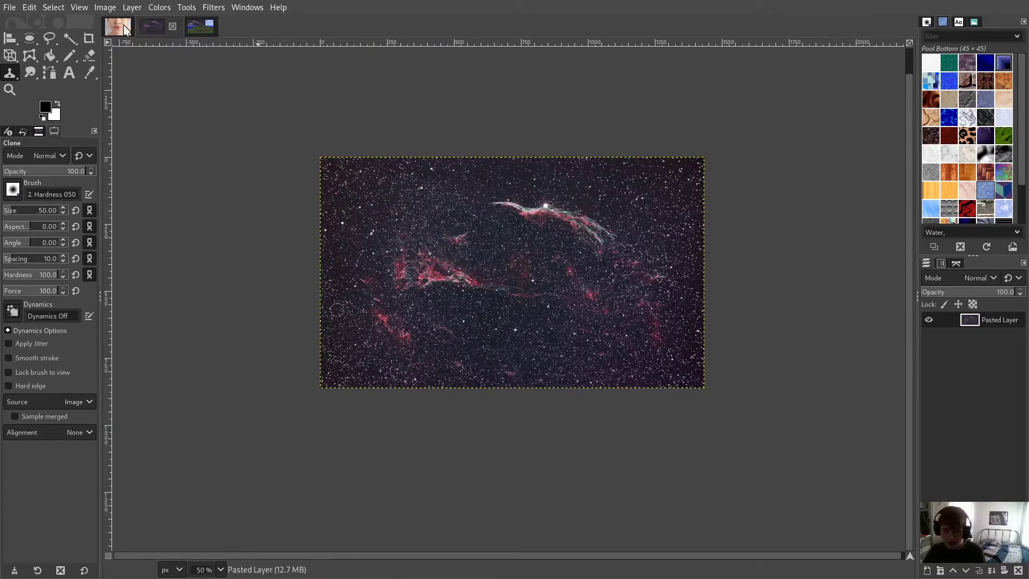
{"action": "left_click", "coordinate": [191, 28]}
{"action": "mouse_move", "coordinate": [513, 185]}
{"action": "left_mouse_down"}
{"action": "mouse_move", "coordinate": [853, 207]}
{"action": "mouse_move", "coordinate": [572, 185]}
{"action": "mouse_move", "coordinate": [581, 206]}
{"action": "mouse_move", "coordinate": [355, 158]}
{"action": "mouse_move", "coordinate": [720, 97]}
{"action": "left_mouse_up"}
{"action": "scroll", "coordinate": [481, 233], "scroll_direction": "down", "scroll_amount": 4}
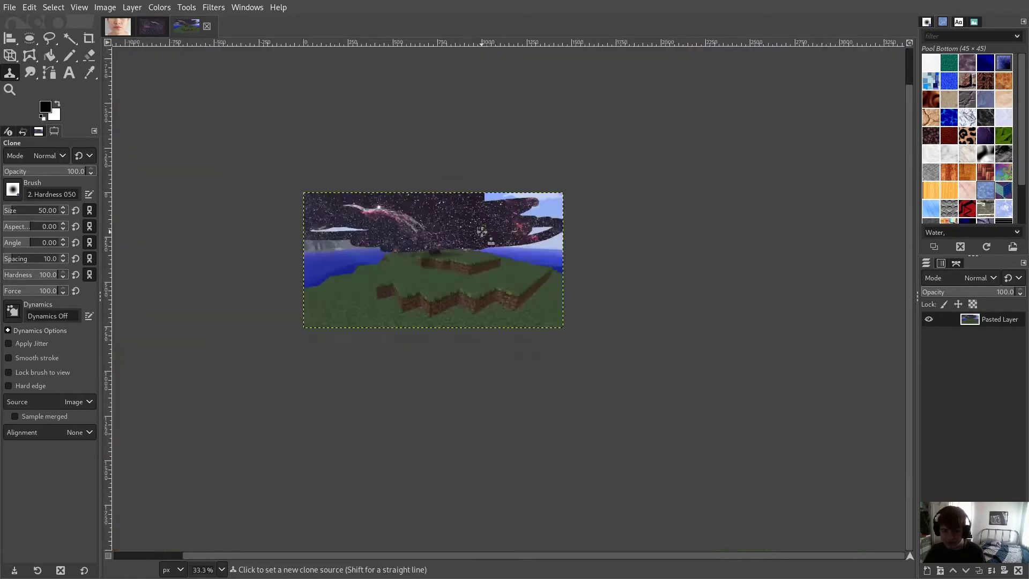
{"action": "left_click_drag", "start_coordinate": [483, 233], "coordinate": [481, 312]}
{"action": "scroll", "coordinate": [481, 269], "scroll_direction": "up", "scroll_amount": 3}
{"action": "mouse_move", "coordinate": [478, 201]}
{"action": "left_mouse_down"}
{"action": "mouse_move", "coordinate": [637, 172]}
{"action": "mouse_move", "coordinate": [408, 196]}
{"action": "mouse_move", "coordinate": [448, 163]}
{"action": "mouse_move", "coordinate": [541, 169]}
{"action": "mouse_move", "coordinate": [553, 212]}
{"action": "mouse_move", "coordinate": [478, 237]}
{"action": "mouse_move", "coordinate": [696, 220]}
{"action": "mouse_move", "coordinate": [654, 223]}
{"action": "mouse_move", "coordinate": [766, 261]}
{"action": "mouse_move", "coordinate": [636, 258]}
{"action": "left_mouse_up"}
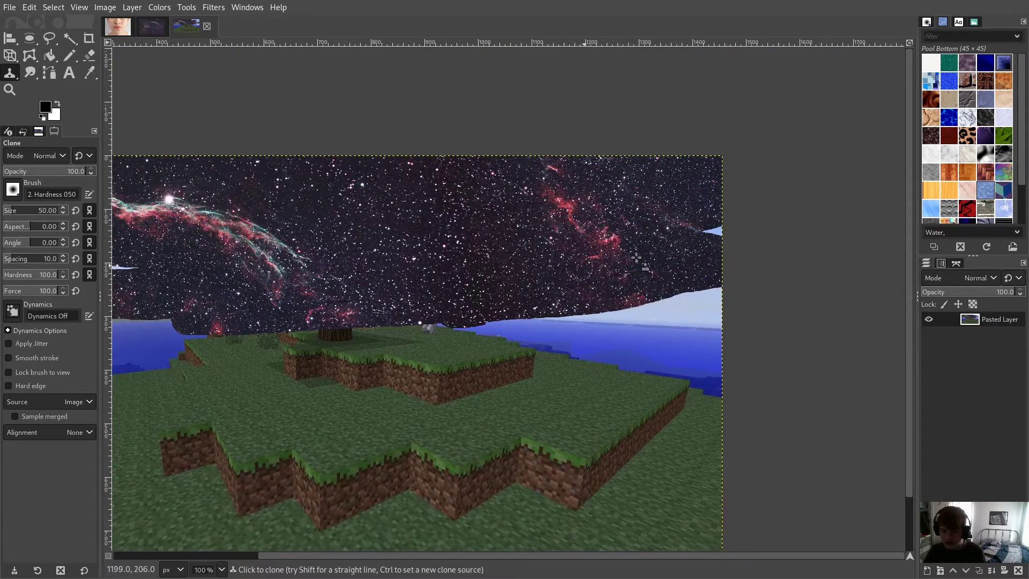
{"action": "mouse_move", "coordinate": [691, 279]}
{"action": "left_mouse_down"}
{"action": "mouse_move", "coordinate": [776, 298]}
{"action": "mouse_move", "coordinate": [793, 278]}
{"action": "left_mouse_up"}
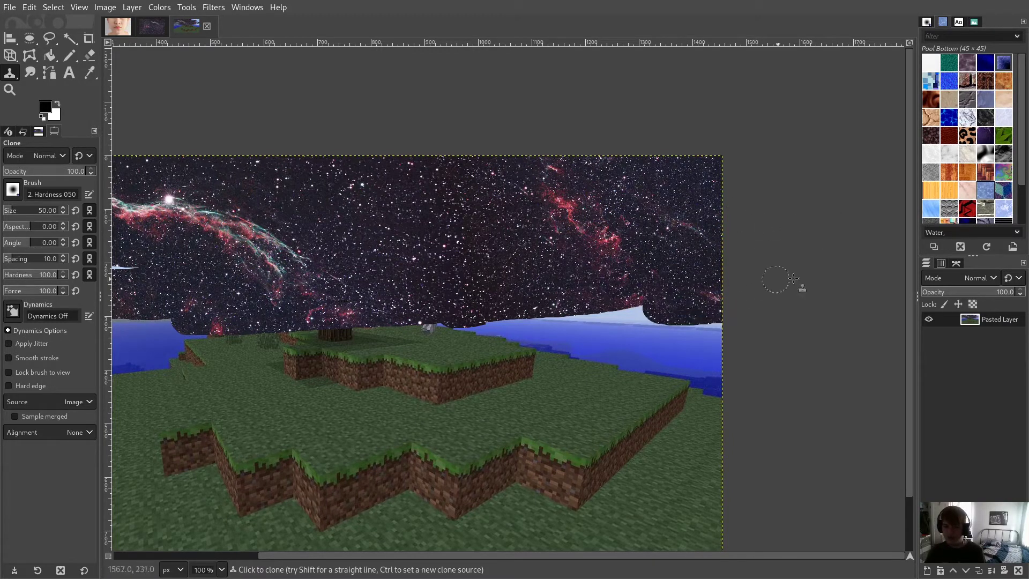
{"action": "left_click_drag", "start_coordinate": [573, 291], "coordinate": [690, 302]}
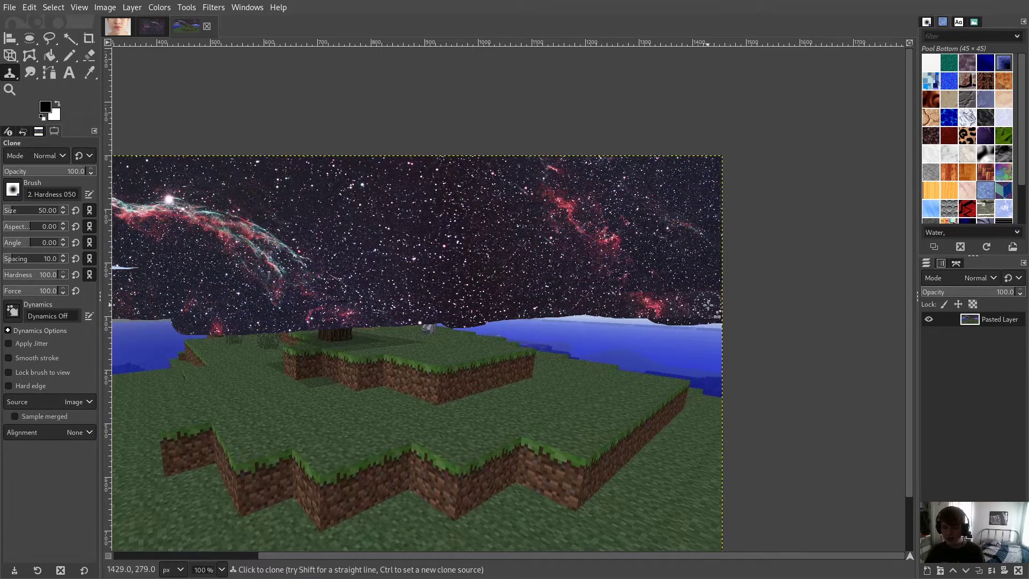
Step: Undo the cloned nebula strokes to restore the original Minecraft sky
{"action": "key", "text": "ctrl+z"}
{"action": "key", "text": "ctrl+z"}
{"action": "key", "text": "ctrl+z"}
{"action": "key", "text": "ctrl+z"}
{"action": "scroll", "coordinate": [401, 234], "scroll_direction": "down", "scroll_amount": 5}
{"action": "scroll", "coordinate": [351, 224], "scroll_direction": "up", "scroll_amount": 6}
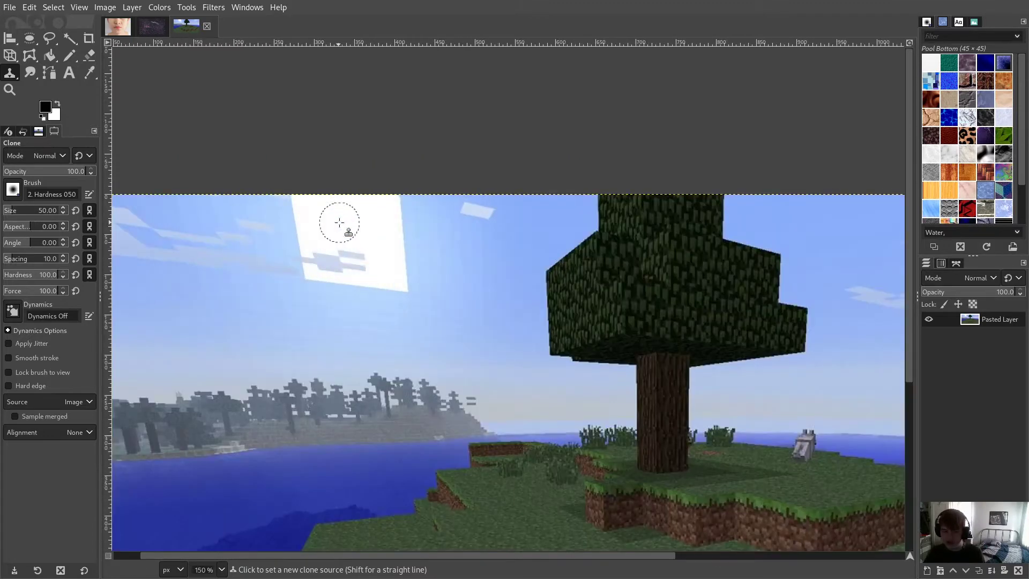
Step: Try cloning nebula stars over the sun and the upper-right sky of the Minecraft landscape, and undo the strokes
{"action": "mouse_move", "coordinate": [341, 226]}
{"action": "left_mouse_down"}
{"action": "mouse_move", "coordinate": [415, 245]}
{"action": "mouse_move", "coordinate": [260, 253]}
{"action": "mouse_move", "coordinate": [213, 299]}
{"action": "left_mouse_up"}
{"action": "scroll", "coordinate": [420, 262], "scroll_direction": "down", "scroll_amount": 6}
{"action": "scroll", "coordinate": [418, 264], "scroll_direction": "up", "scroll_amount": 6}
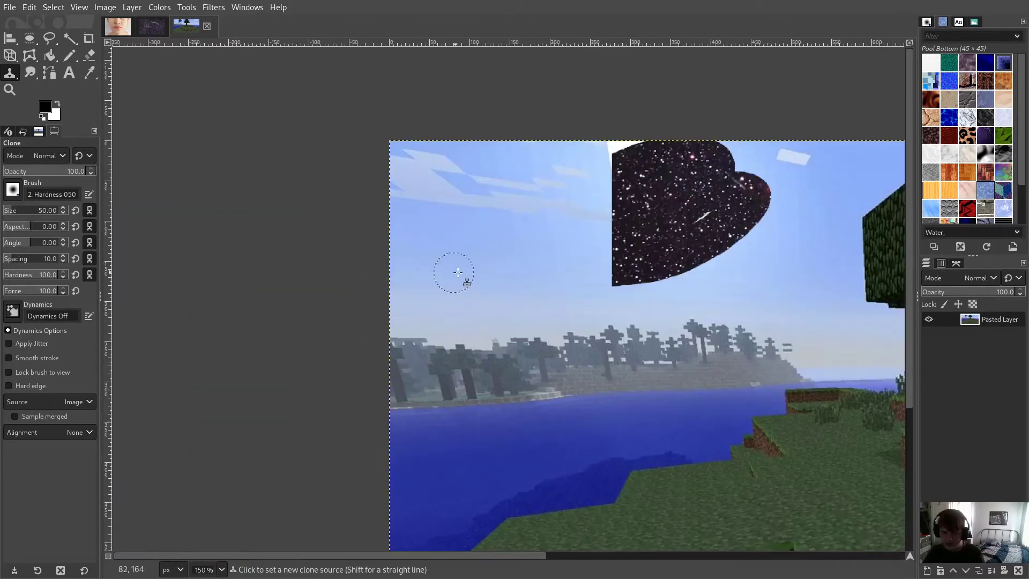
{"action": "scroll", "coordinate": [450, 271], "scroll_direction": "down", "scroll_amount": 6}
{"action": "key", "text": "ctrl+z"}
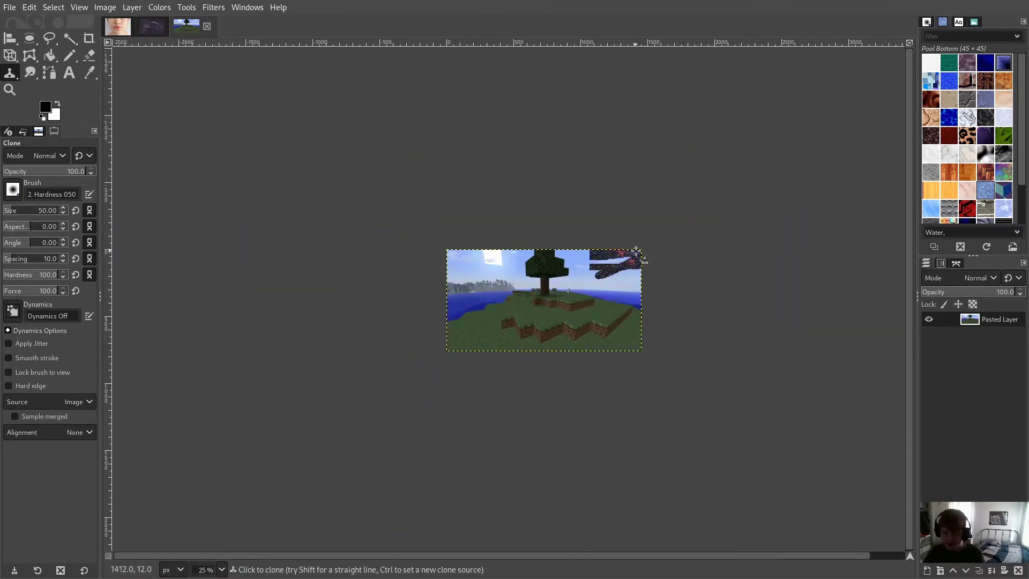
{"action": "key", "text": "ctrl+z"}
Step: Try cloning nebula strokes across the whole Minecraft sky and below the sun, undoing each one
{"action": "left_click_drag", "start_coordinate": [429, 259], "coordinate": [648, 262]}
{"action": "key", "text": "ctrl+z"}
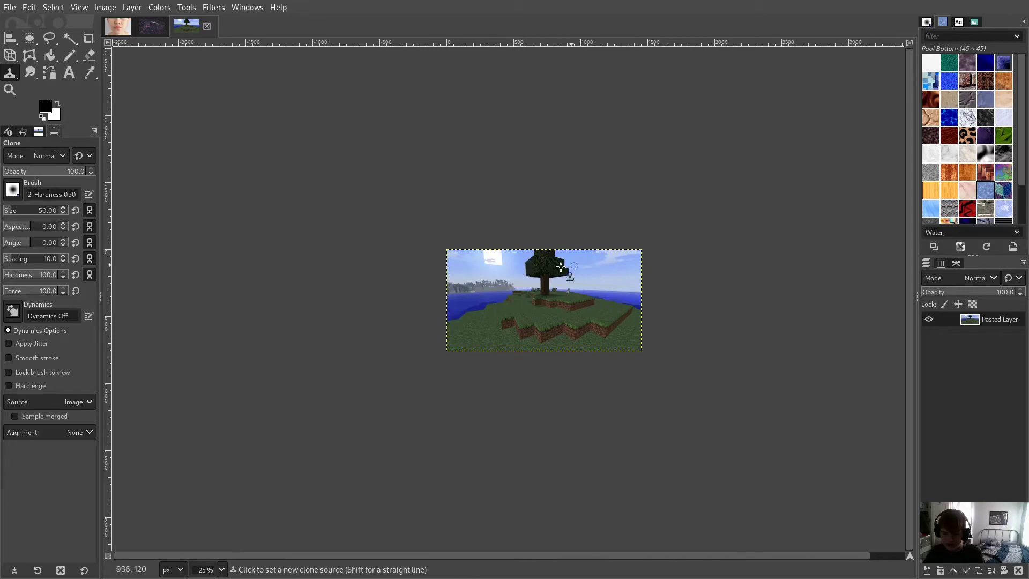
{"action": "scroll", "coordinate": [536, 286], "scroll_direction": "up", "scroll_amount": 4}
{"action": "scroll", "coordinate": [503, 273], "scroll_direction": "down", "scroll_amount": 1}
{"action": "left_click_drag", "start_coordinate": [341, 226], "coordinate": [235, 205]}
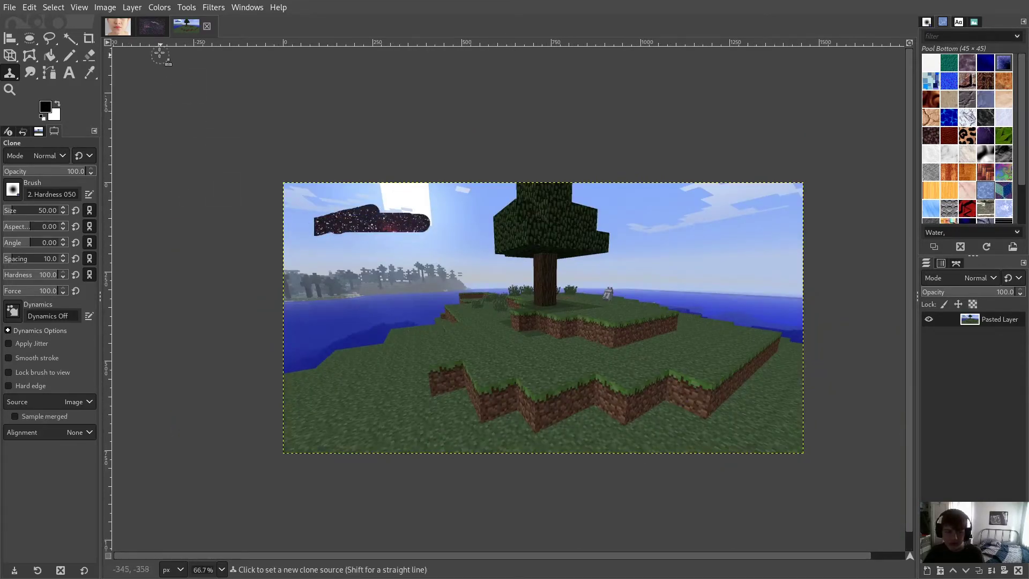
{"action": "key", "text": "ctrl+z"}
Step: In the nebula image, sample the bright filament's left tip and try cloning the filament into the dark area below, undoing each stroke
{"action": "left_click", "coordinate": [152, 25]}
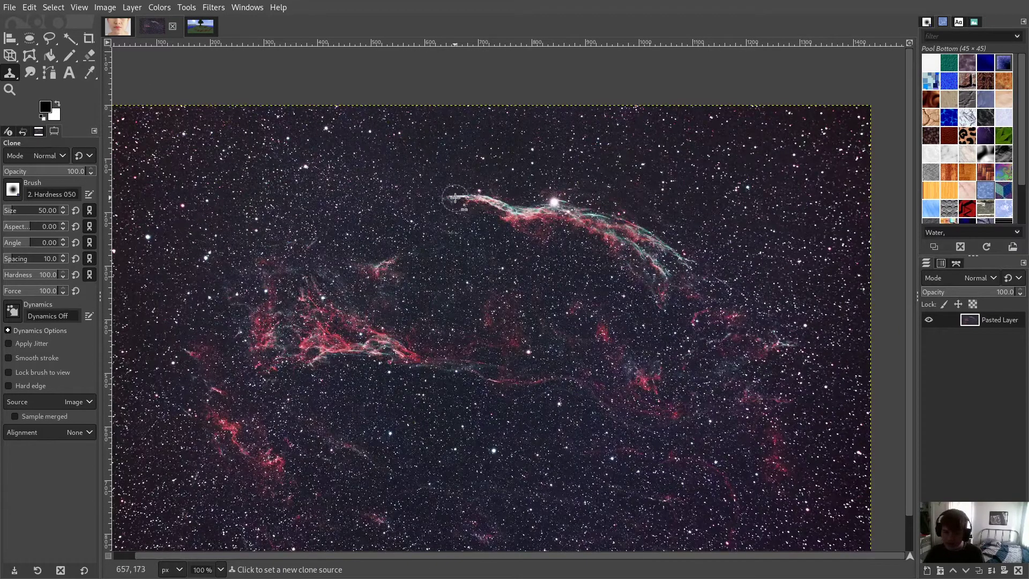
{"action": "left_click", "coordinate": [456, 198], "text": "ctrl"}
{"action": "mouse_move", "coordinate": [447, 261]}
{"action": "left_mouse_down"}
{"action": "mouse_move", "coordinate": [547, 261]}
{"action": "mouse_move", "coordinate": [593, 293]}
{"action": "left_mouse_up"}
{"action": "key", "text": "ctrl+z"}
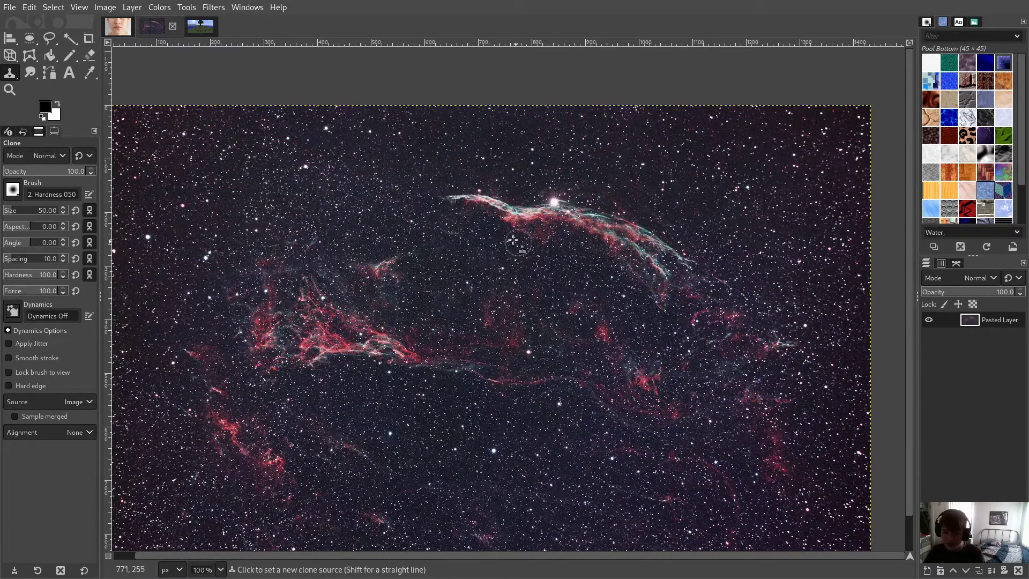
{"action": "mouse_move", "coordinate": [454, 213]}
{"action": "left_mouse_down"}
{"action": "mouse_move", "coordinate": [485, 230]}
{"action": "mouse_move", "coordinate": [563, 238]}
{"action": "left_mouse_up"}
{"action": "key", "text": "ctrl+z"}
{"action": "mouse_move", "coordinate": [445, 240]}
{"action": "left_mouse_down"}
{"action": "mouse_move", "coordinate": [576, 263]}
{"action": "mouse_move", "coordinate": [688, 332]}
{"action": "left_mouse_up"}
{"action": "key", "text": "ctrl+z"}
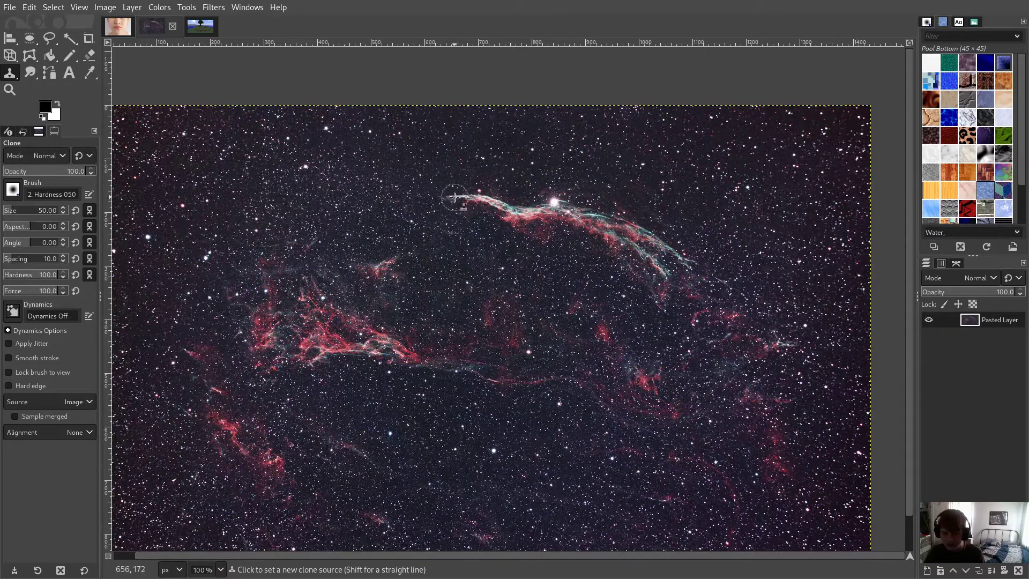
Step: Clone the bright filament into the dark area in the lower part of the nebula image
{"action": "scroll", "coordinate": [454, 197], "scroll_direction": "down", "scroll_amount": 1}
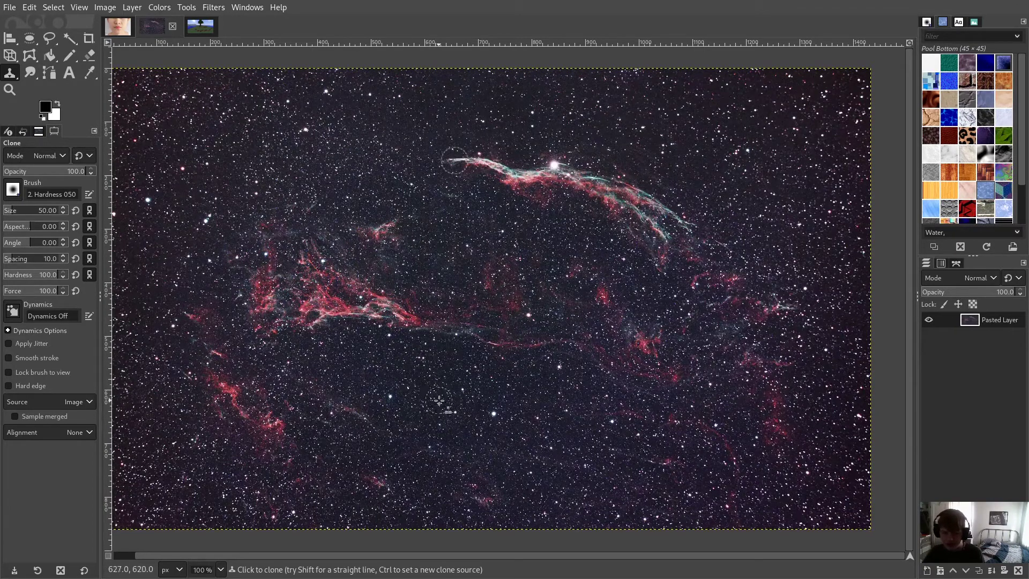
{"action": "mouse_move", "coordinate": [438, 409]}
{"action": "left_mouse_down"}
{"action": "mouse_move", "coordinate": [531, 431]}
{"action": "mouse_move", "coordinate": [543, 421]}
{"action": "mouse_move", "coordinate": [530, 420]}
{"action": "mouse_move", "coordinate": [560, 419]}
{"action": "mouse_move", "coordinate": [597, 450]}
{"action": "mouse_move", "coordinate": [638, 445]}
{"action": "mouse_move", "coordinate": [676, 487]}
{"action": "mouse_move", "coordinate": [669, 499]}
{"action": "mouse_move", "coordinate": [632, 490]}
{"action": "mouse_move", "coordinate": [665, 473]}
{"action": "mouse_move", "coordinate": [612, 471]}
{"action": "mouse_move", "coordinate": [641, 489]}
{"action": "left_mouse_up"}
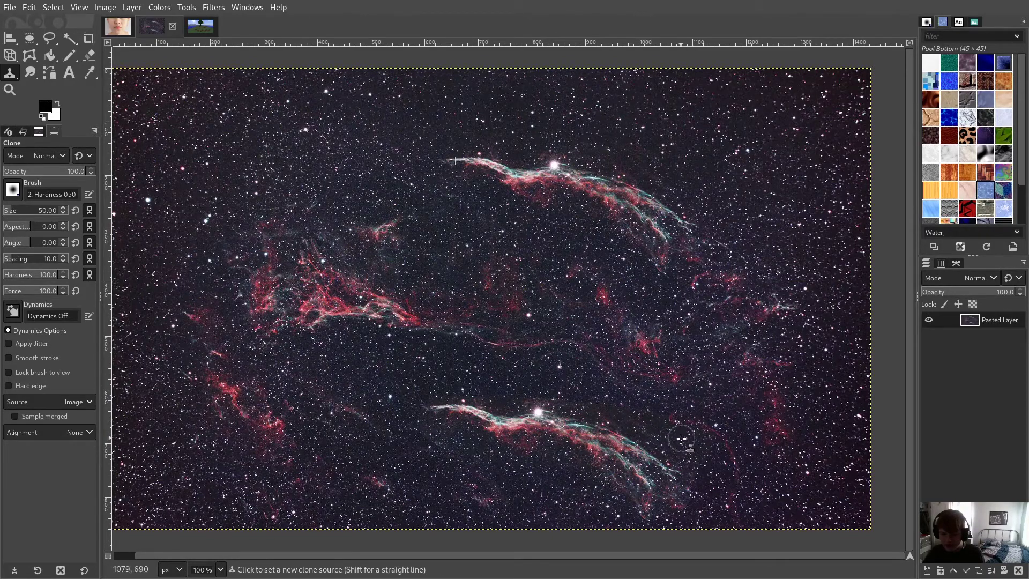
{"action": "scroll", "coordinate": [653, 480], "scroll_direction": "up", "scroll_amount": 2}
Step: In the pen photo, sample the pen's cap end and try cloning the pen onto the blank paper with brush size 75
{"action": "key", "text": "shift+ctrl+j"}
{"action": "key", "text": "ctrl+z"}
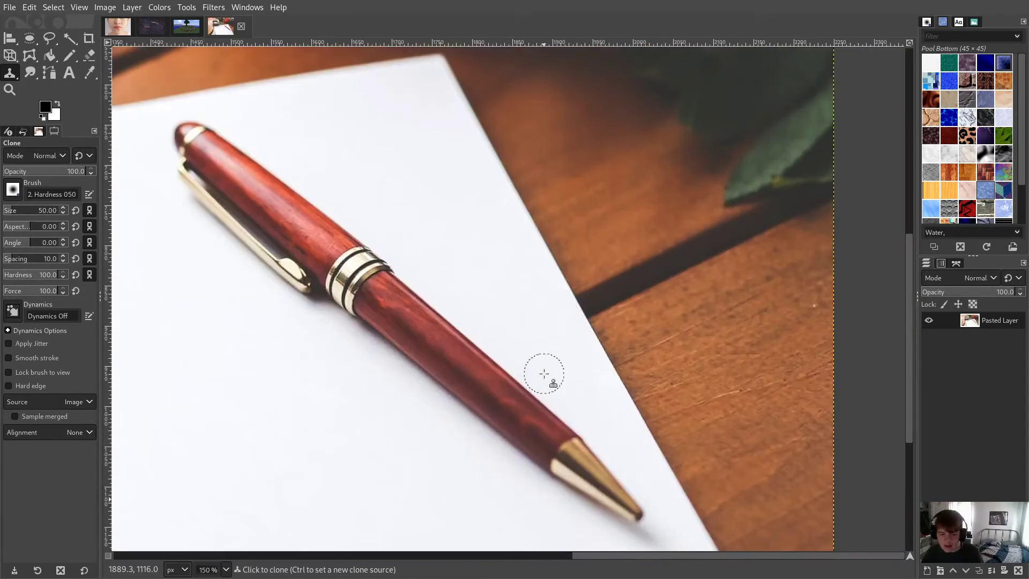
{"action": "scroll", "coordinate": [544, 372], "scroll_direction": "down", "scroll_amount": 5}
{"action": "scroll", "coordinate": [519, 378], "scroll_direction": "up", "scroll_amount": 3}
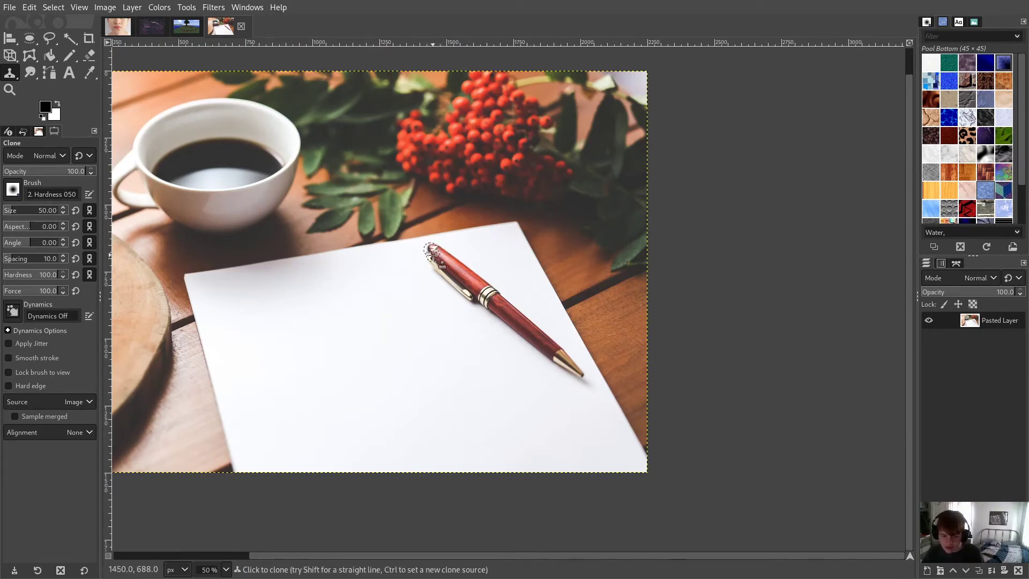
{"action": "key", "text": "bracketright"}
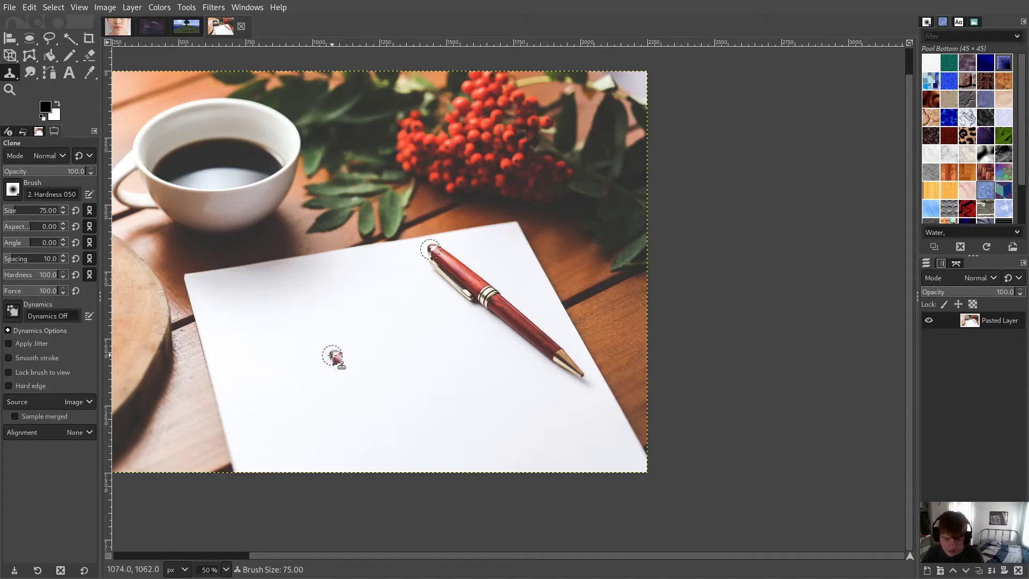
{"action": "left_click_drag", "start_coordinate": [332, 355], "coordinate": [459, 453]}
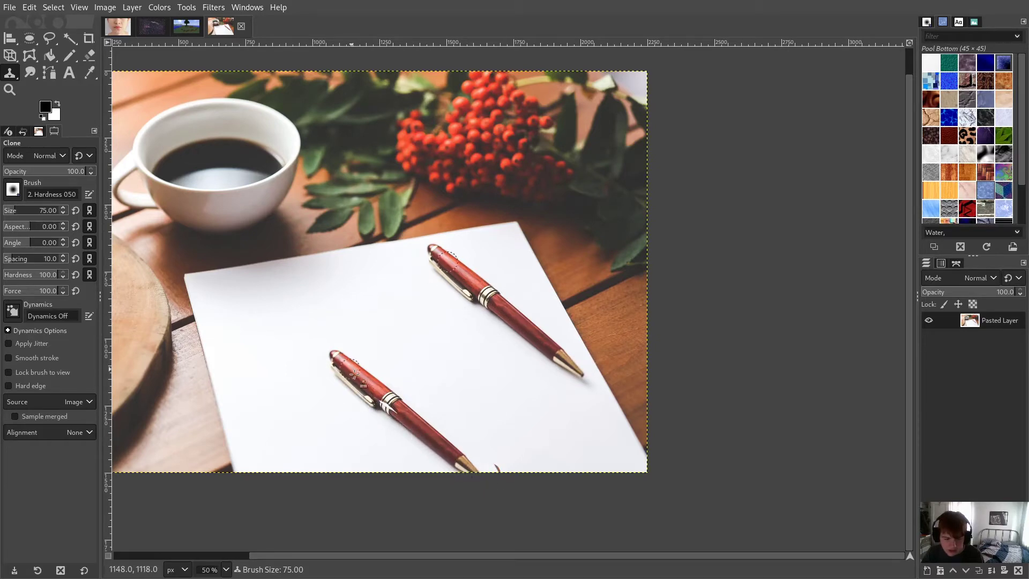
{"action": "key", "text": "1"}
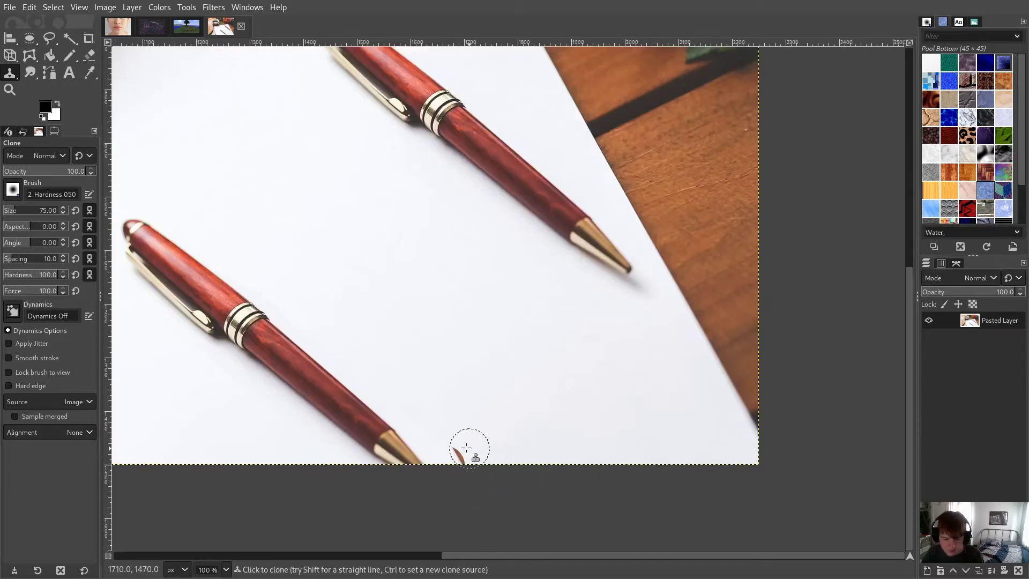
Step: Compare the cloned pen with the original, and undo the clone
{"action": "scroll", "coordinate": [382, 369], "scroll_direction": "down", "scroll_amount": 2}
{"action": "scroll", "coordinate": [312, 387], "scroll_direction": "down", "scroll_amount": 1}
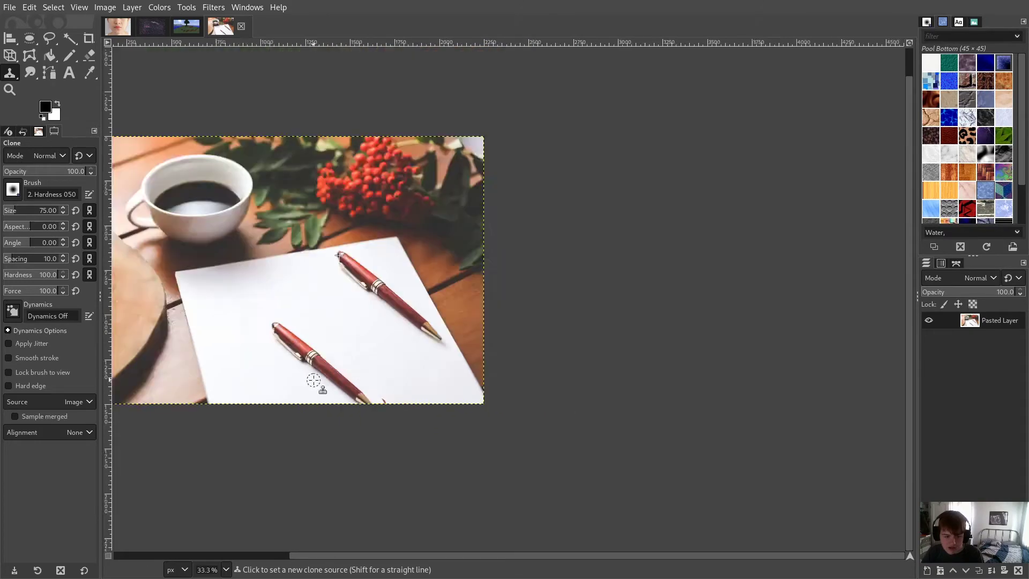
{"action": "scroll", "coordinate": [300, 384], "scroll_direction": "up", "scroll_amount": 1}
{"action": "scroll", "coordinate": [364, 367], "scroll_direction": "up", "scroll_amount": 1}
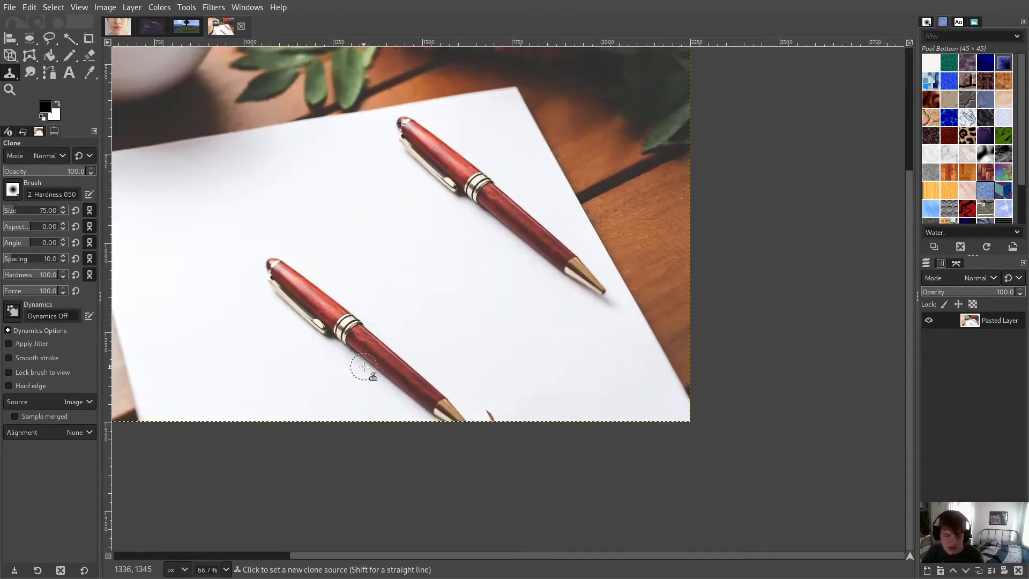
{"action": "scroll", "coordinate": [355, 363], "scroll_direction": "up", "scroll_amount": 1}
{"action": "scroll", "coordinate": [544, 145], "scroll_direction": "down", "scroll_amount": 2}
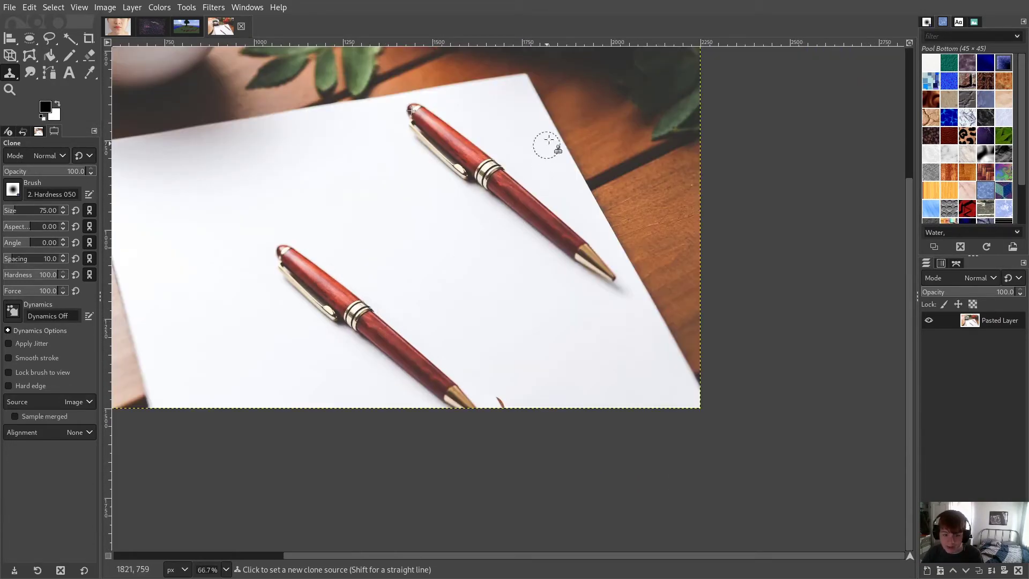
{"action": "scroll", "coordinate": [528, 177], "scroll_direction": "up", "scroll_amount": 4}
{"action": "scroll", "coordinate": [498, 213], "scroll_direction": "down", "scroll_amount": 6}
{"action": "scroll", "coordinate": [511, 233], "scroll_direction": "up", "scroll_amount": 2}
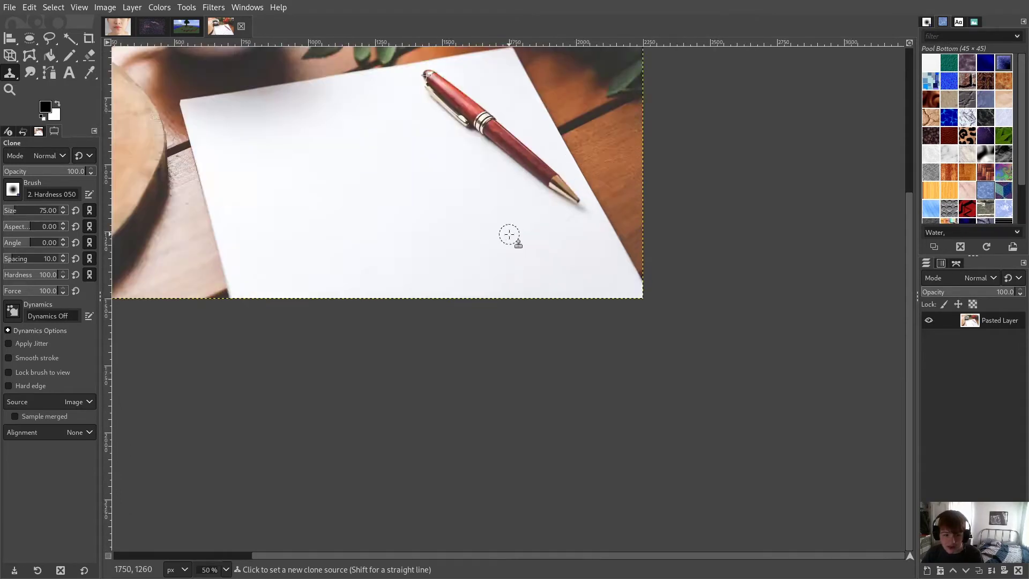
Step: Switch to the Perspective Clone tool and bring up the perspective frame around the pen photo
{"action": "scroll", "coordinate": [511, 234], "scroll_direction": "down", "scroll_amount": 2}
{"action": "scroll", "coordinate": [487, 225], "scroll_direction": "up", "scroll_amount": 1}
{"action": "right_click", "coordinate": [11, 73]}
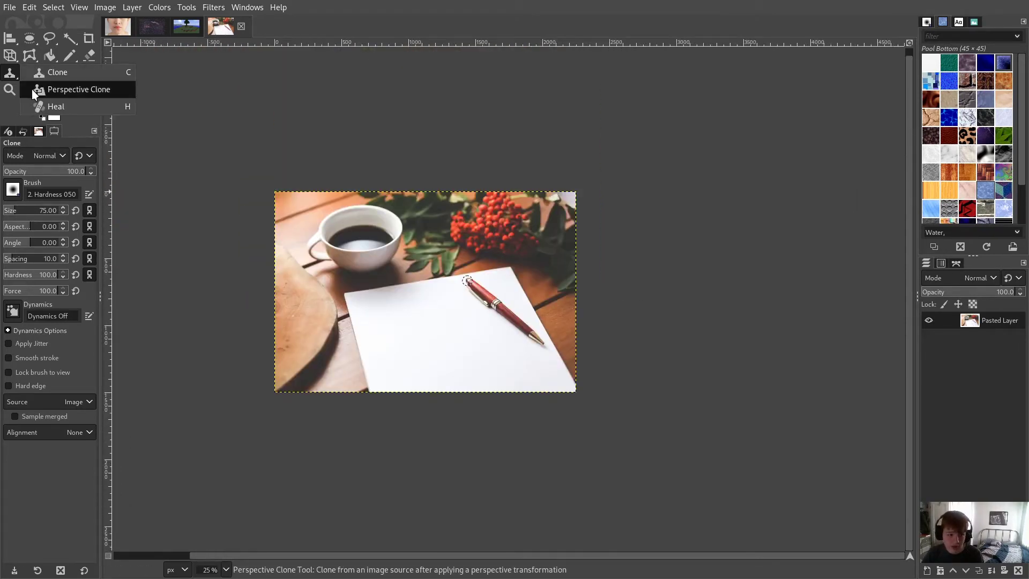
{"action": "left_click", "coordinate": [32, 89]}
{"action": "left_click", "coordinate": [290, 209]}
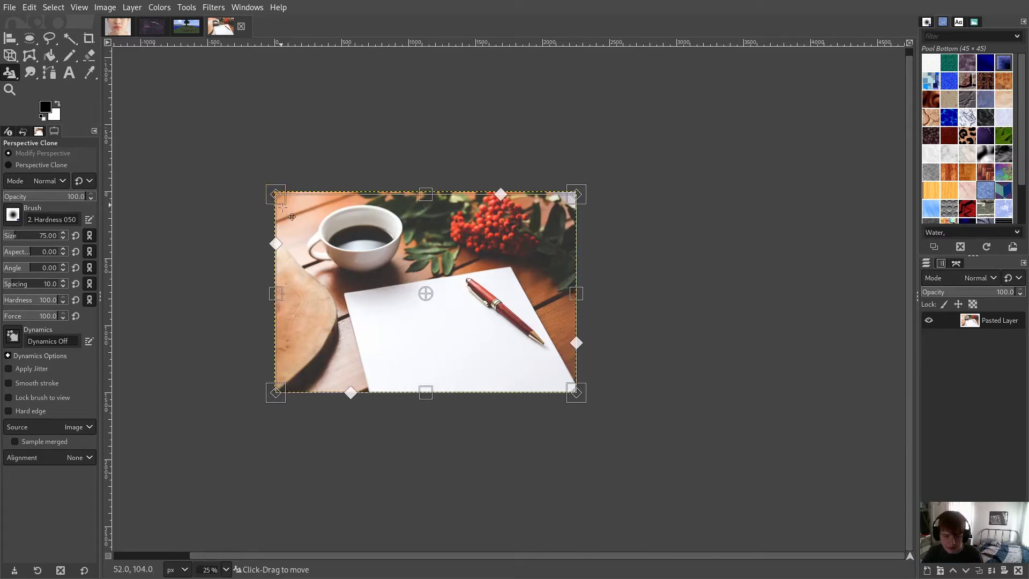
Step: Reshape the perspective frame by moving its four corners into a slanted quadrilateral that extends beyond the photo
{"action": "scroll", "coordinate": [475, 357], "scroll_direction": "down", "scroll_amount": 1}
{"action": "mouse_move", "coordinate": [332, 387]}
{"action": "left_mouse_down"}
{"action": "mouse_move", "coordinate": [338, 426]}
{"action": "mouse_move", "coordinate": [336, 389]}
{"action": "left_mouse_up"}
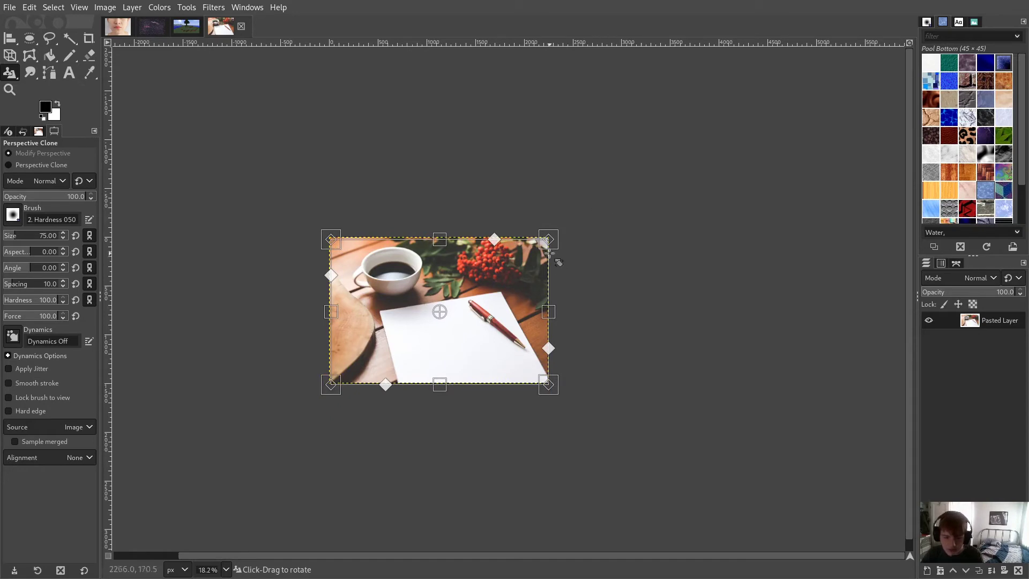
{"action": "left_click_drag", "start_coordinate": [549, 242], "coordinate": [432, 234]}
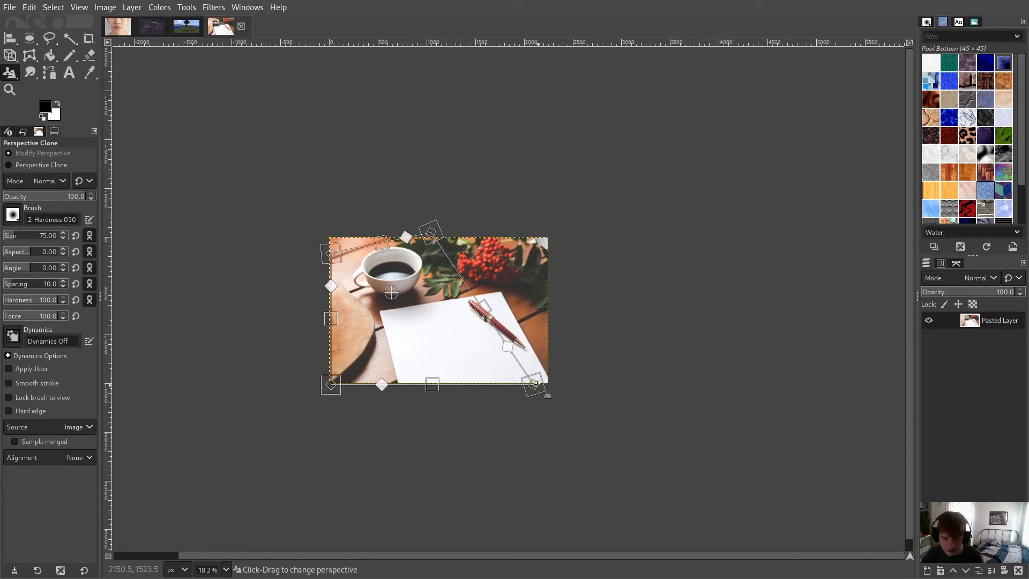
{"action": "left_click_drag", "start_coordinate": [534, 383], "coordinate": [601, 303]}
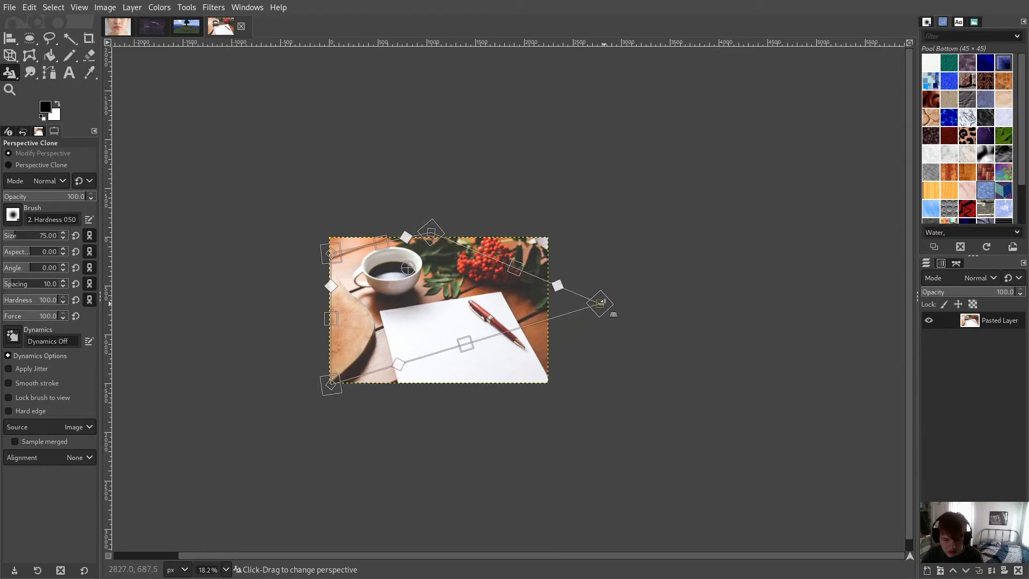
{"action": "left_click_drag", "start_coordinate": [333, 384], "coordinate": [503, 489]}
{"action": "left_click_drag", "start_coordinate": [332, 252], "coordinate": [209, 344]}
{"action": "scroll", "coordinate": [579, 303], "scroll_direction": "up", "scroll_amount": 3}
{"action": "scroll", "coordinate": [472, 352], "scroll_direction": "up", "scroll_amount": 2}
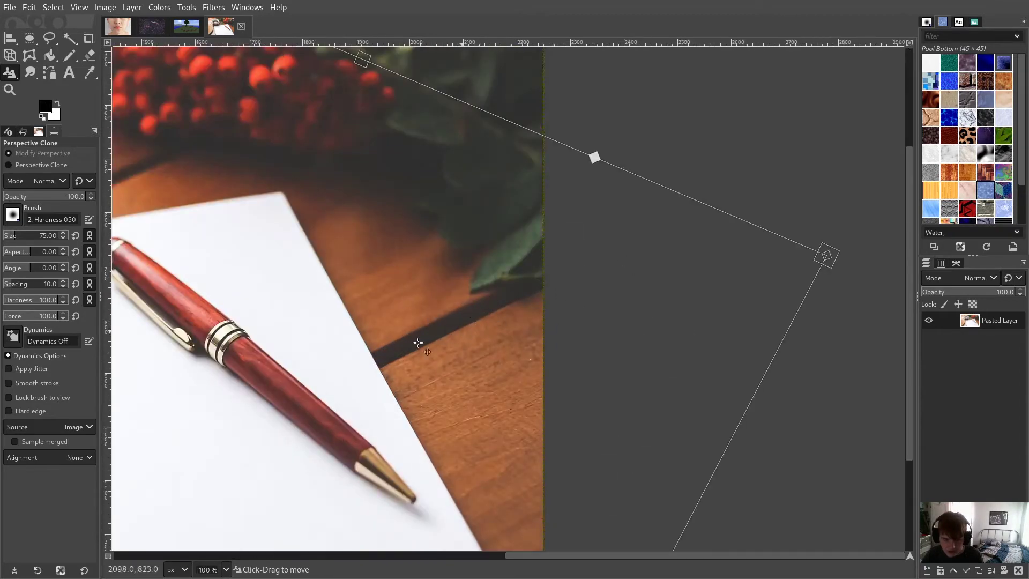
{"action": "scroll", "coordinate": [533, 363], "scroll_direction": "down", "scroll_amount": 5}
{"action": "scroll", "coordinate": [442, 348], "scroll_direction": "up", "scroll_amount": 3}
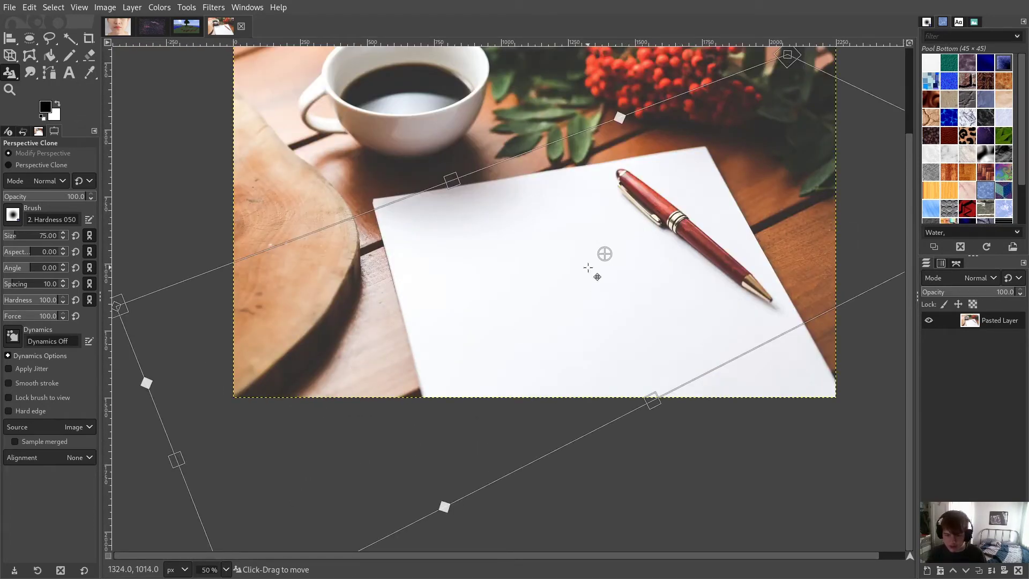
{"action": "scroll", "coordinate": [632, 217], "scroll_direction": "up", "scroll_amount": 2}
{"action": "scroll", "coordinate": [625, 204], "scroll_direction": "down", "scroll_amount": 2}
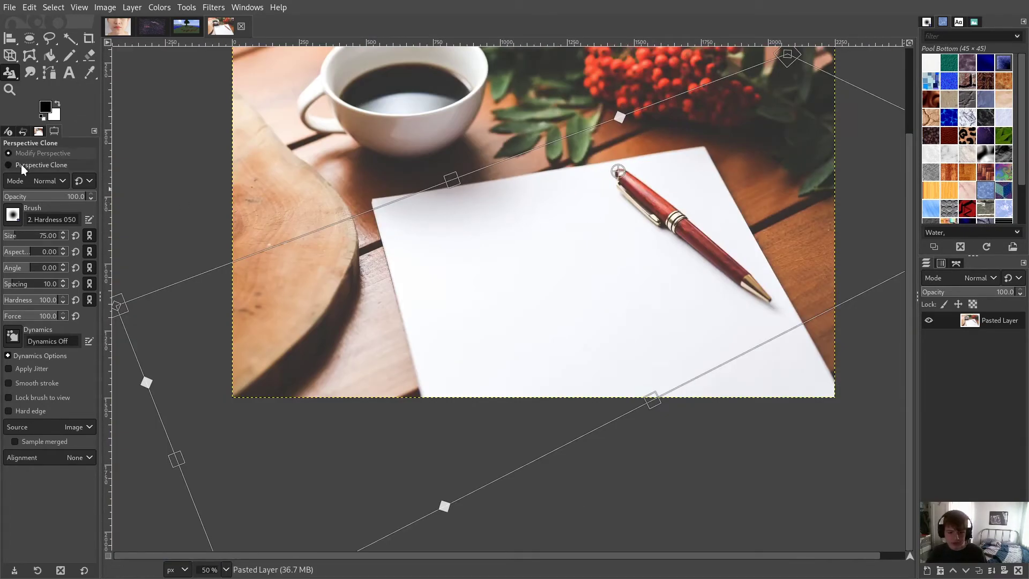
Step: Switch to Perspective Clone mode, sample the pen's cap end, and try cloning the pen along the paper's left edge with brush size 137
{"action": "left_click", "coordinate": [21, 165]}
{"action": "left_click", "coordinate": [620, 175], "text": "ctrl"}
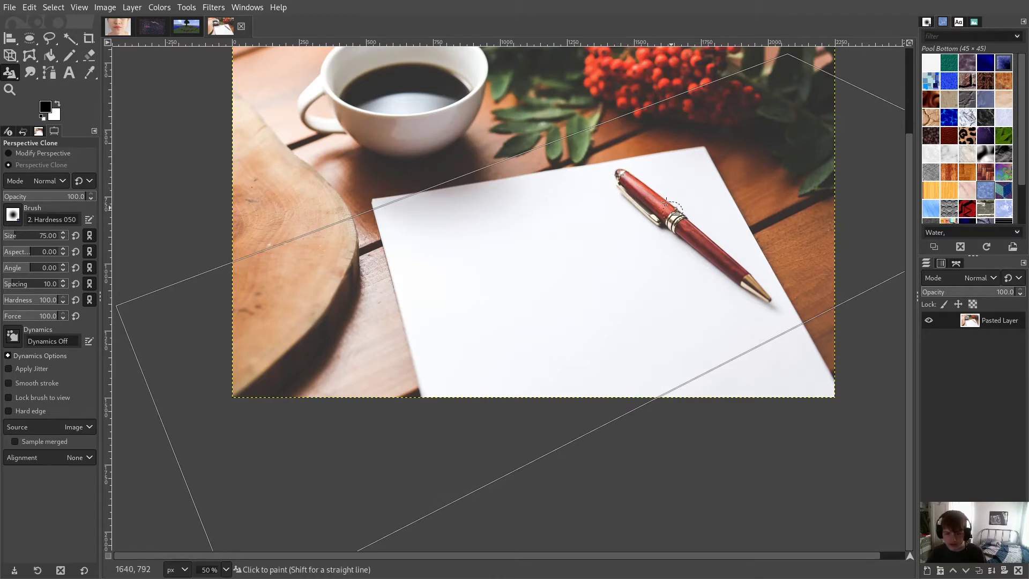
{"action": "left_click_drag", "start_coordinate": [464, 262], "coordinate": [550, 336]}
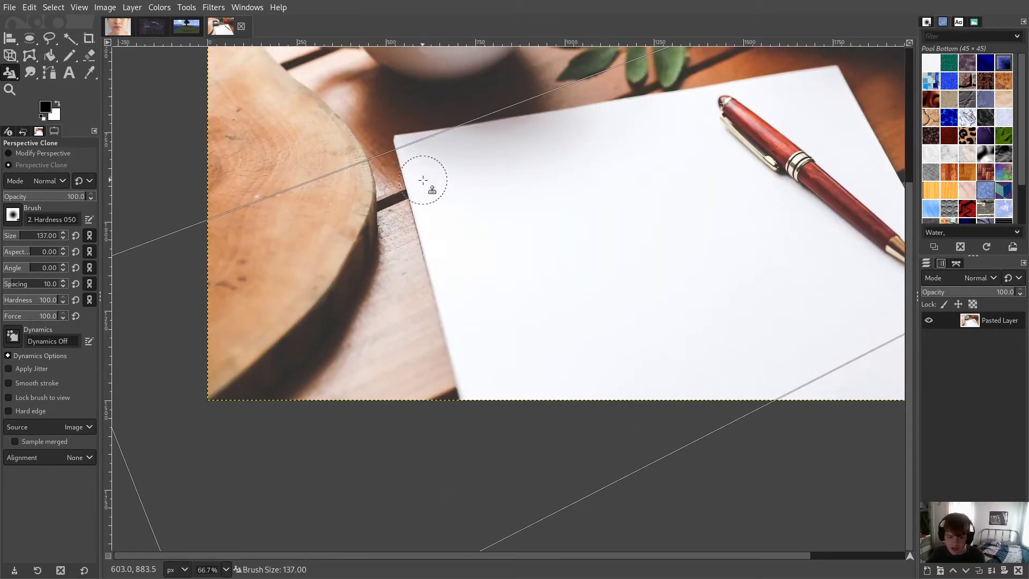
{"action": "left_click_drag", "start_coordinate": [424, 180], "coordinate": [562, 369]}
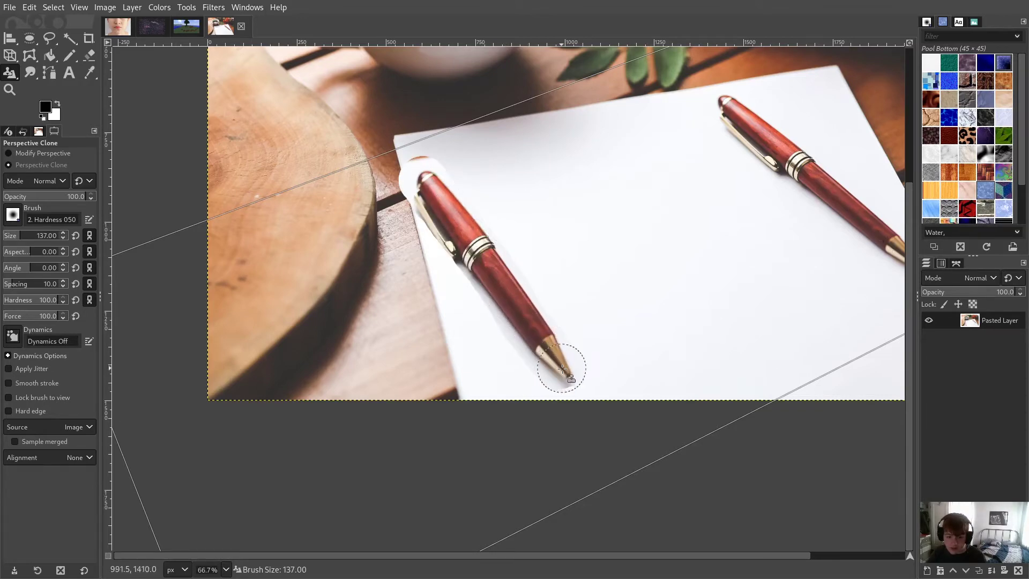
Step: Compare the angle and size of the perspective-cloned pen with the original pen
{"action": "scroll", "coordinate": [544, 341], "scroll_direction": "down", "scroll_amount": 2}
{"action": "scroll", "coordinate": [583, 347], "scroll_direction": "up", "scroll_amount": 1}
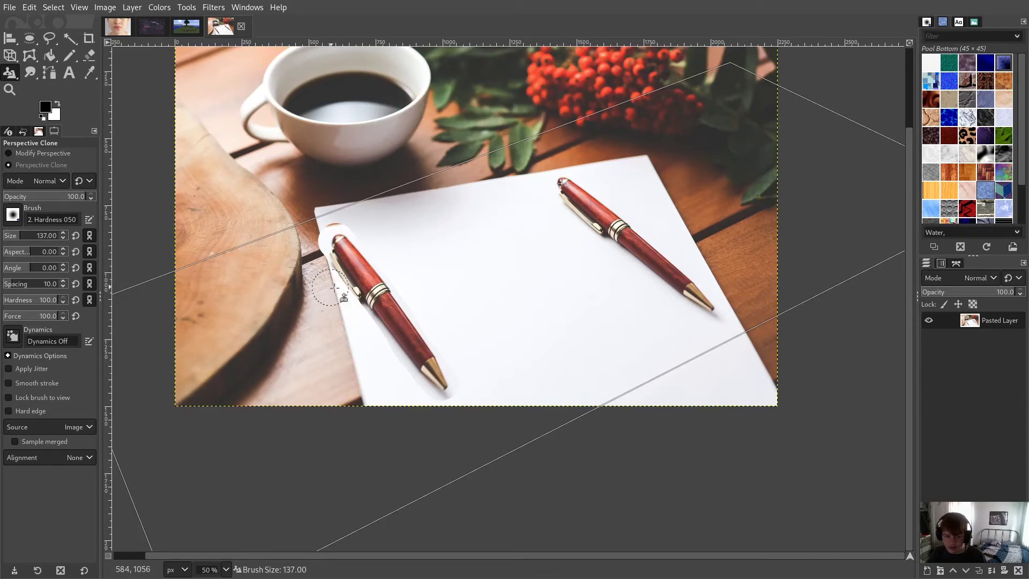
{"action": "scroll", "coordinate": [334, 287], "scroll_direction": "up", "scroll_amount": 2}
{"action": "scroll", "coordinate": [455, 363], "scroll_direction": "down", "scroll_amount": 2}
{"action": "scroll", "coordinate": [502, 373], "scroll_direction": "up", "scroll_amount": 2}
{"action": "scroll", "coordinate": [532, 373], "scroll_direction": "down", "scroll_amount": 2}
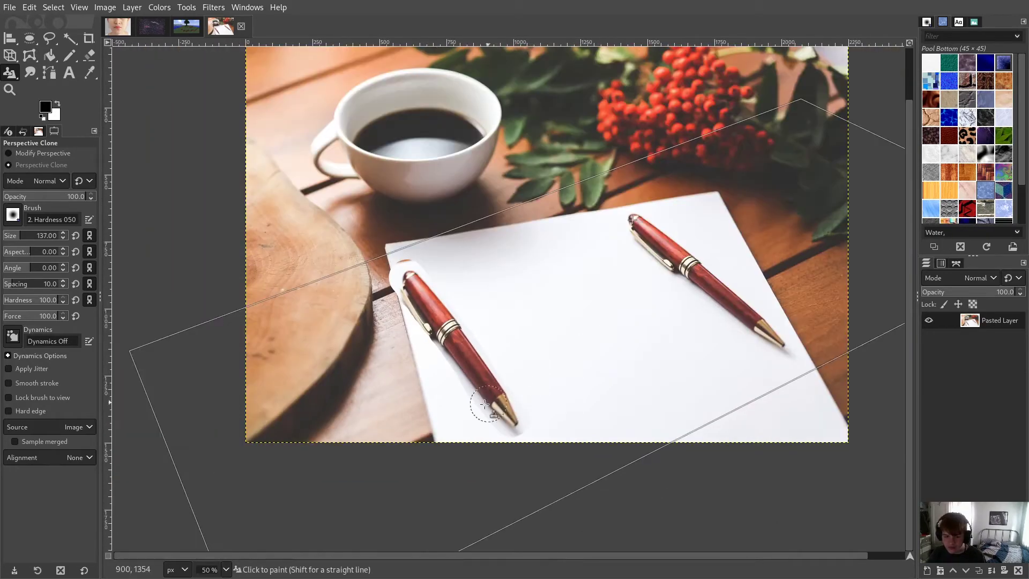
{"action": "scroll", "coordinate": [483, 413], "scroll_direction": "up", "scroll_amount": 3}
{"action": "scroll", "coordinate": [501, 381], "scroll_direction": "down", "scroll_amount": 3}
{"action": "scroll", "coordinate": [648, 327], "scroll_direction": "up", "scroll_amount": 1}
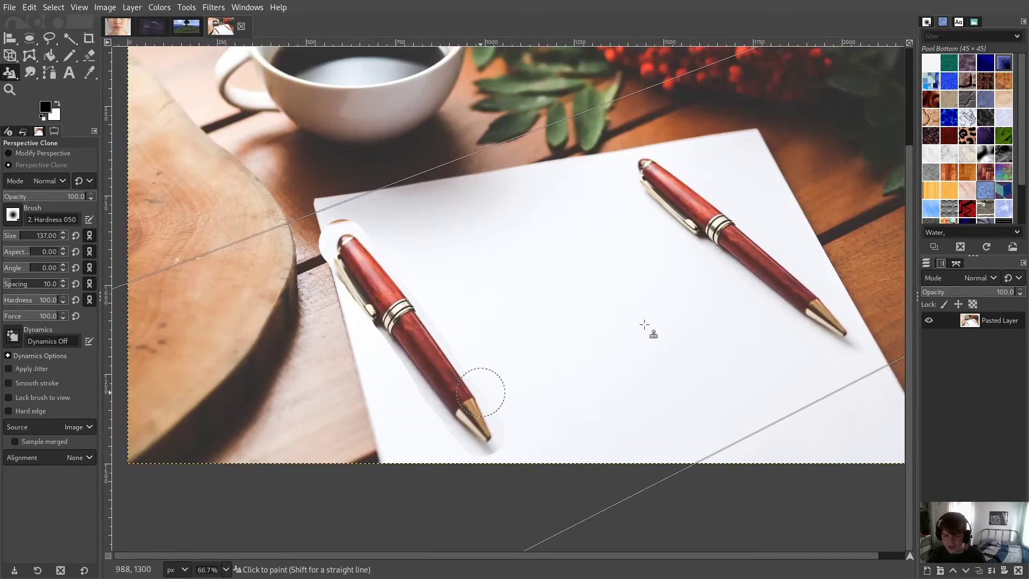
Step: Replace the cloned pen with a new perspective clone farther inside the paper, using brush size 121
{"action": "scroll", "coordinate": [780, 257], "scroll_direction": "up", "scroll_amount": 1}
{"action": "scroll", "coordinate": [659, 287], "scroll_direction": "down", "scroll_amount": 3}
{"action": "scroll", "coordinate": [623, 395], "scroll_direction": "up", "scroll_amount": 2}
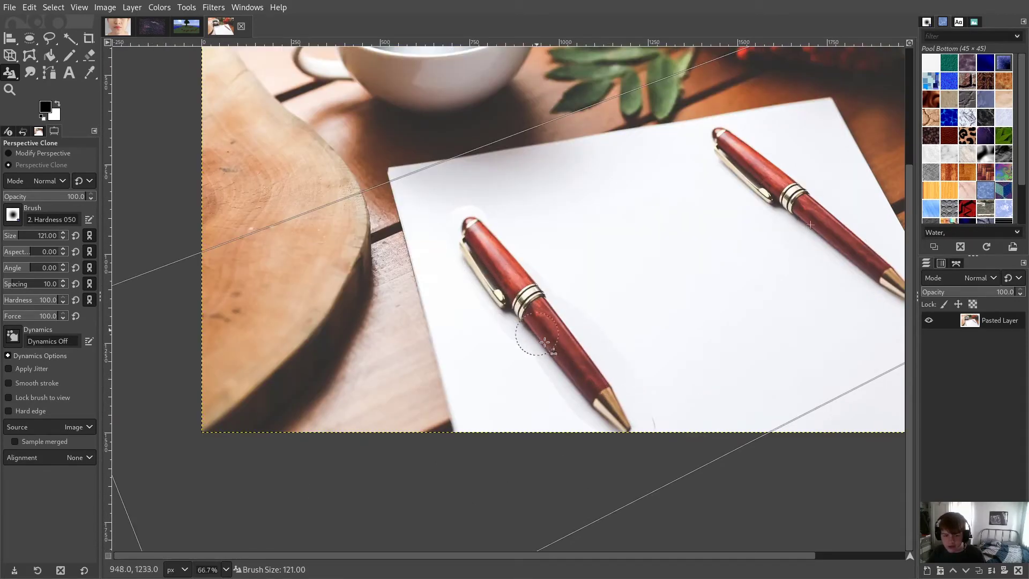
{"action": "scroll", "coordinate": [665, 413], "scroll_direction": "down", "scroll_amount": 2}
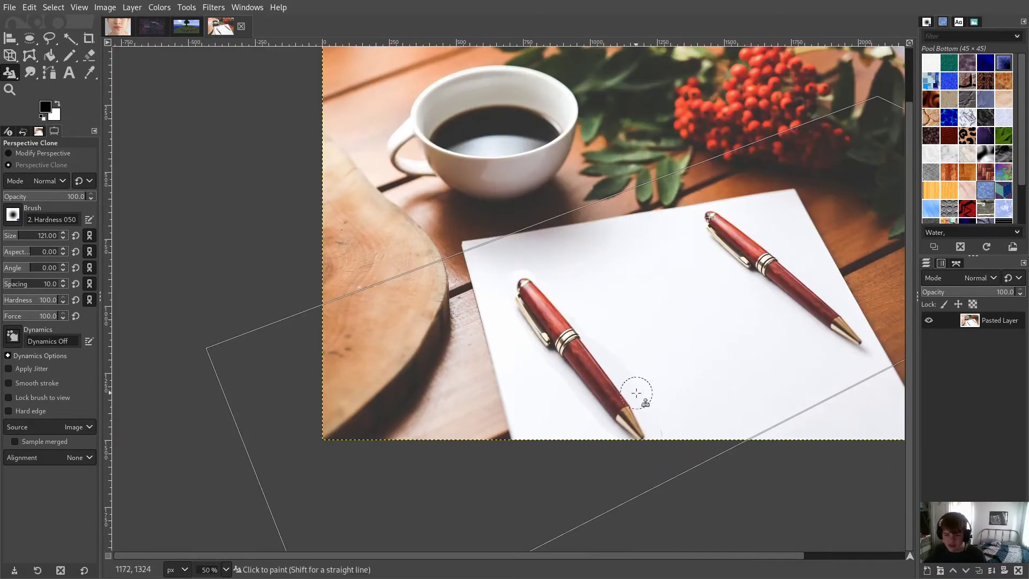
{"action": "scroll", "coordinate": [627, 365], "scroll_direction": "up", "scroll_amount": 1}
{"action": "scroll", "coordinate": [617, 322], "scroll_direction": "down", "scroll_amount": 1}
{"action": "scroll", "coordinate": [602, 347], "scroll_direction": "up", "scroll_amount": 2}
{"action": "scroll", "coordinate": [603, 347], "scroll_direction": "down", "scroll_amount": 1}
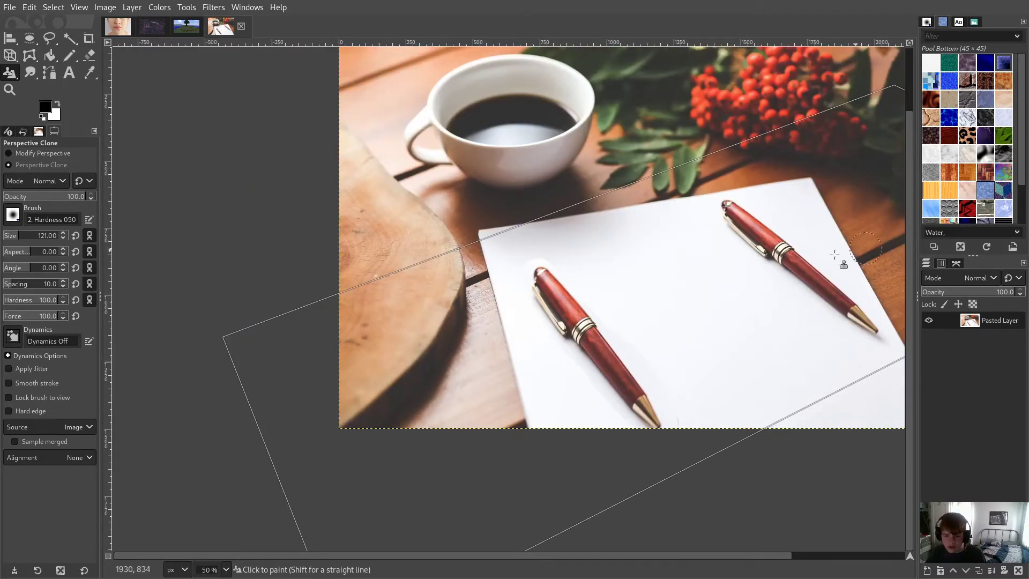
{"action": "scroll", "coordinate": [766, 253], "scroll_direction": "up", "scroll_amount": 1}
Step: Switch to the regular Clone tool and clone the original pen beside the perspective copy to compare the two
{"action": "left_click", "coordinate": [48, 73]}
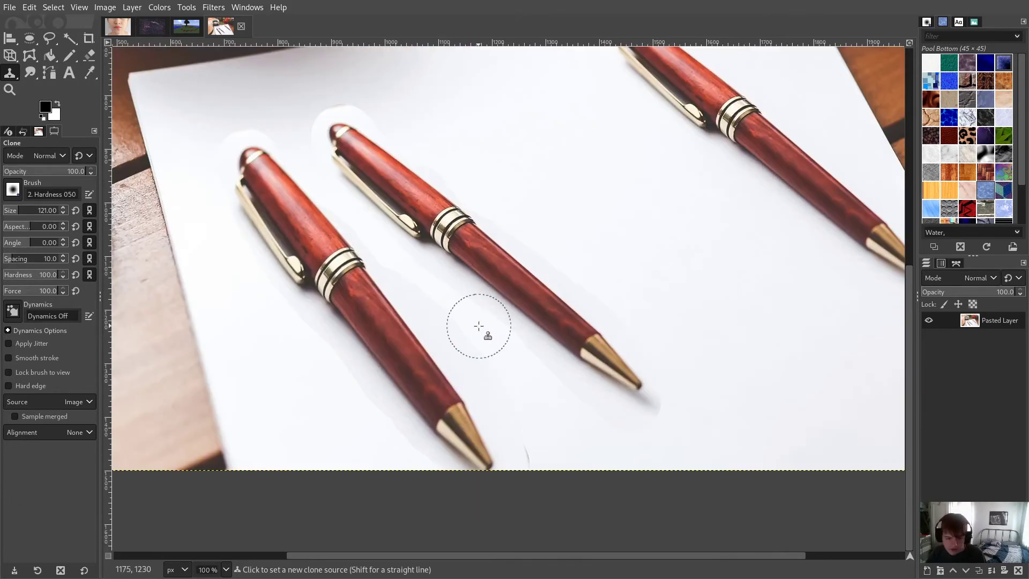
{"action": "scroll", "coordinate": [491, 283], "scroll_direction": "down", "scroll_amount": 1}
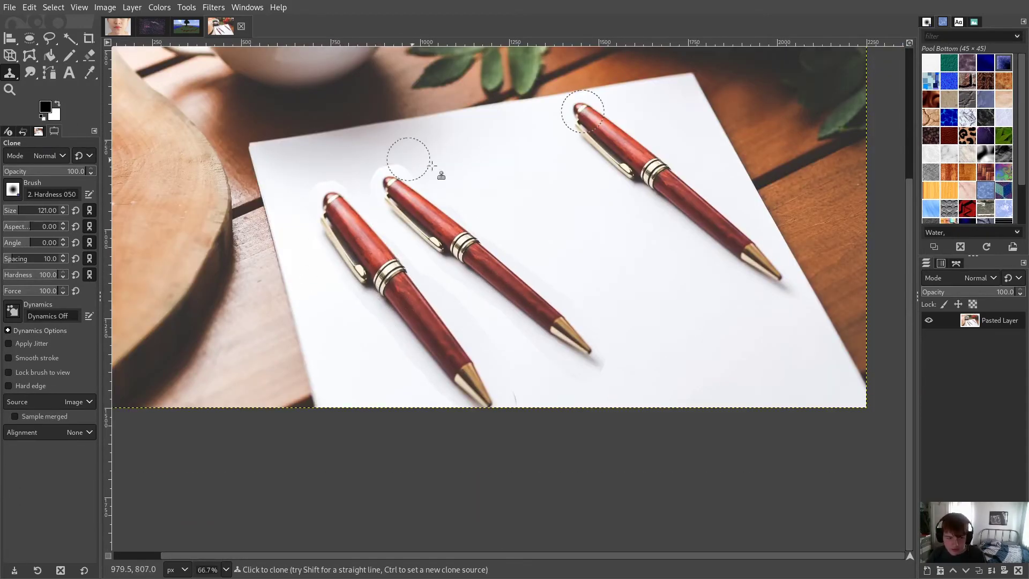
{"action": "scroll", "coordinate": [472, 274], "scroll_direction": "up", "scroll_amount": 3}
{"action": "scroll", "coordinate": [461, 266], "scroll_direction": "down", "scroll_amount": 1}
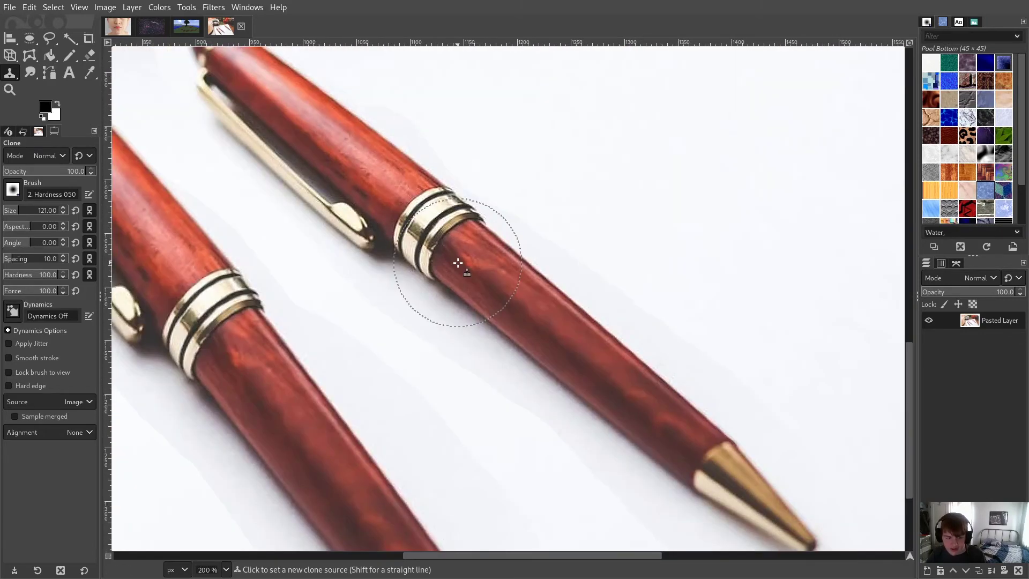
{"action": "scroll", "coordinate": [458, 263], "scroll_direction": "down", "scroll_amount": 1}
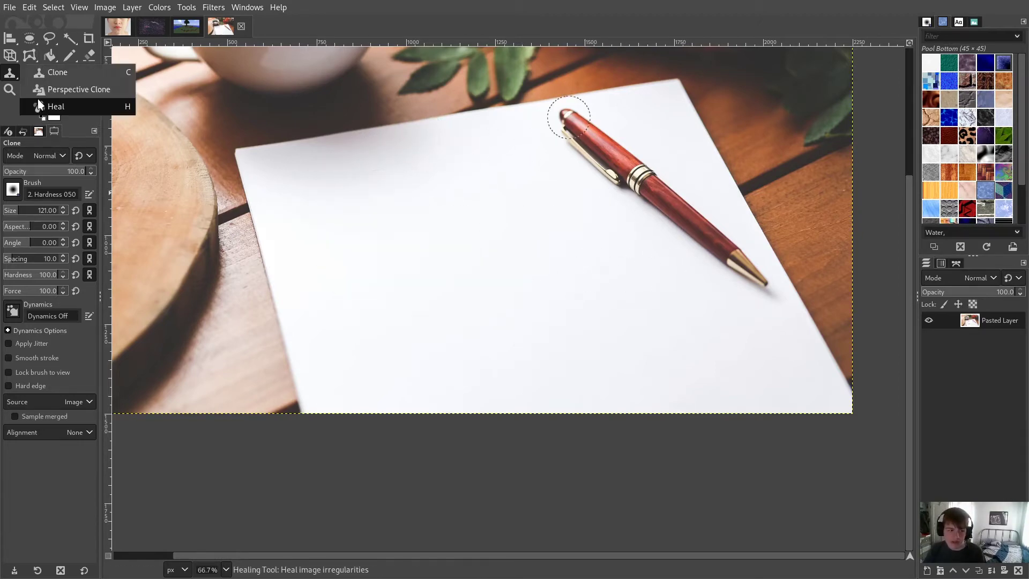
Step: Undo the cloned pens, switch to the Heal tool, and sample the blank paper beside the pen
{"action": "left_click", "coordinate": [56, 106]}
{"action": "scroll", "coordinate": [590, 194], "scroll_direction": "up", "scroll_amount": 2}
{"action": "scroll", "coordinate": [559, 193], "scroll_direction": "down", "scroll_amount": 2}
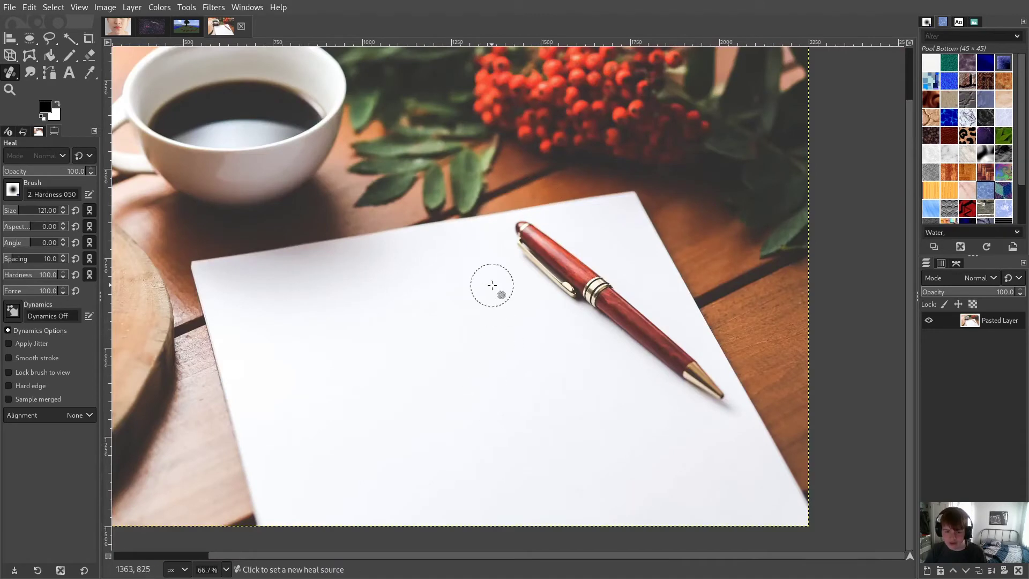
Step: Try healing the pen off the paper with strokes sampled from the blank area beside it, and undo them
{"action": "mouse_move", "coordinate": [520, 230]}
{"action": "left_mouse_down"}
{"action": "mouse_move", "coordinate": [589, 285]}
{"action": "mouse_move", "coordinate": [528, 256]}
{"action": "mouse_move", "coordinate": [601, 291]}
{"action": "mouse_move", "coordinate": [580, 272]}
{"action": "mouse_move", "coordinate": [695, 389]}
{"action": "mouse_move", "coordinate": [710, 381]}
{"action": "mouse_move", "coordinate": [711, 392]}
{"action": "mouse_move", "coordinate": [611, 307]}
{"action": "mouse_move", "coordinate": [706, 423]}
{"action": "mouse_move", "coordinate": [687, 380]}
{"action": "mouse_move", "coordinate": [704, 404]}
{"action": "left_mouse_up"}
{"action": "key", "text": "ctrl+z"}
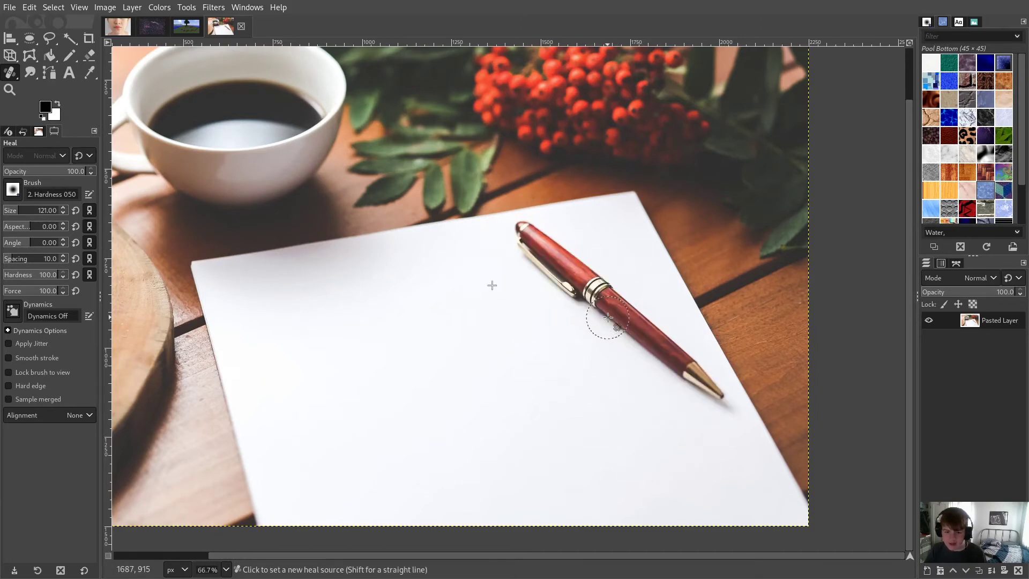
{"action": "left_click_drag", "start_coordinate": [521, 236], "coordinate": [545, 271]}
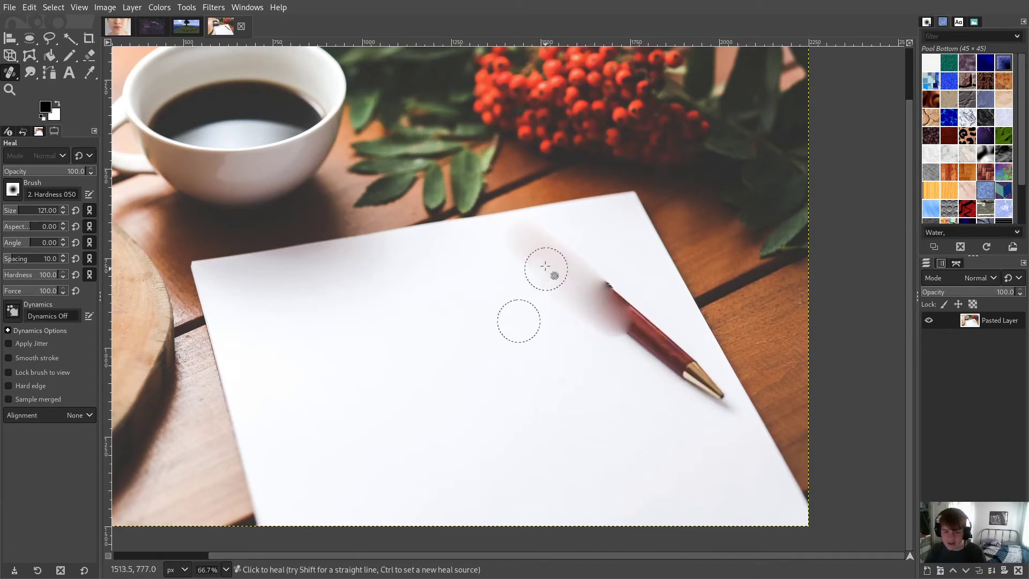
{"action": "key", "text": "ctrl+z"}
{"action": "scroll", "coordinate": [528, 308], "scroll_direction": "up", "scroll_amount": 2}
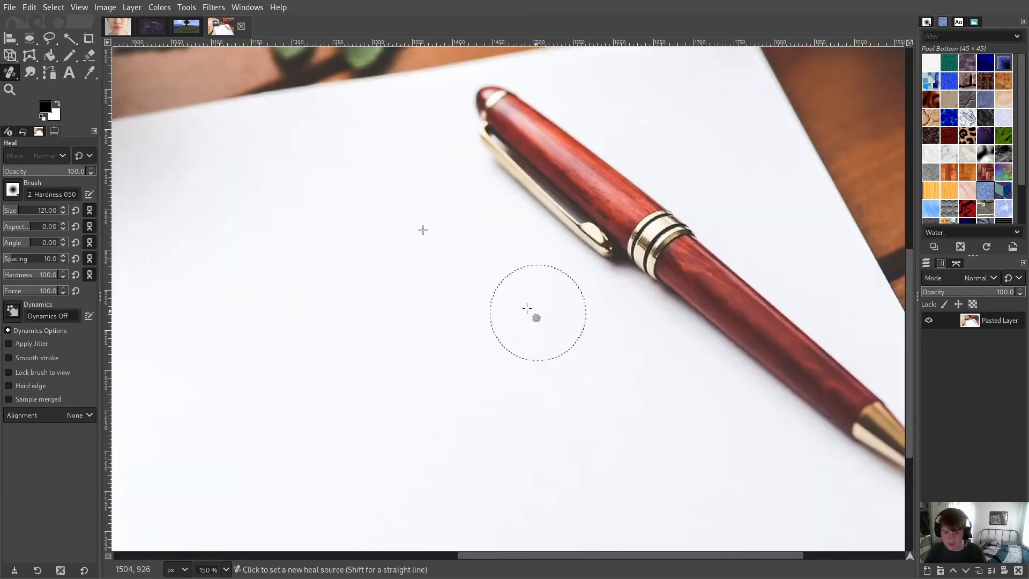
Step: Resample the blank paper beside the pen and heal over the pen's full length with brush size 121
{"action": "left_click", "coordinate": [423, 284], "text": "ctrl"}
{"action": "mouse_move", "coordinate": [483, 108]}
{"action": "left_mouse_down"}
{"action": "mouse_move", "coordinate": [789, 341]}
{"action": "mouse_move", "coordinate": [626, 257]}
{"action": "mouse_move", "coordinate": [690, 264]}
{"action": "mouse_move", "coordinate": [788, 310]}
{"action": "mouse_move", "coordinate": [659, 232]}
{"action": "mouse_move", "coordinate": [752, 311]}
{"action": "mouse_move", "coordinate": [638, 215]}
{"action": "mouse_move", "coordinate": [597, 145]}
{"action": "mouse_move", "coordinate": [587, 170]}
{"action": "left_mouse_up"}
{"action": "scroll", "coordinate": [690, 271], "scroll_direction": "down", "scroll_amount": 2}
{"action": "scroll", "coordinate": [736, 287], "scroll_direction": "up", "scroll_amount": 1}
{"action": "scroll", "coordinate": [625, 239], "scroll_direction": "down", "scroll_amount": 1}
{"action": "scroll", "coordinate": [625, 239], "scroll_direction": "up", "scroll_amount": 1}
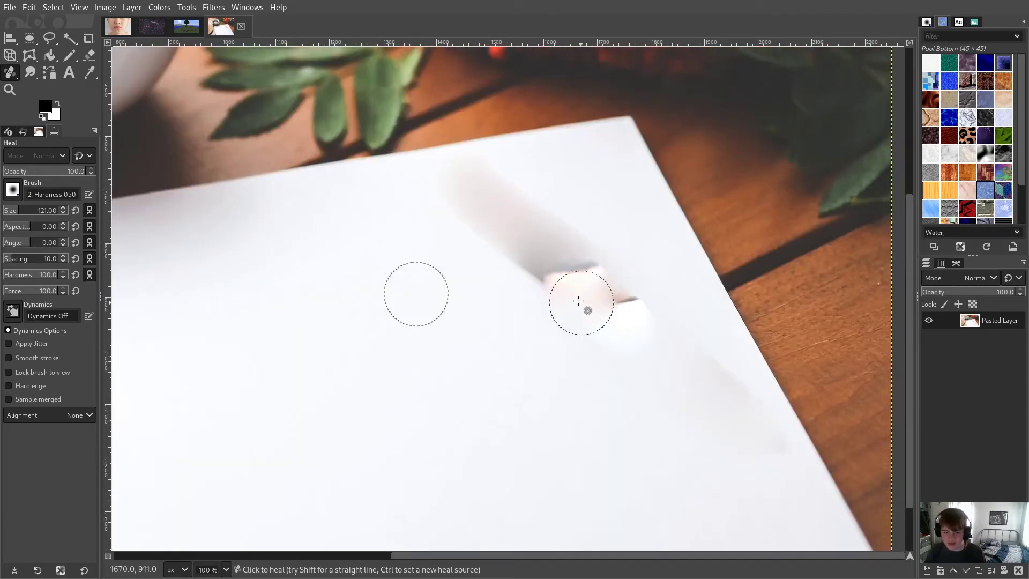
{"action": "mouse_move", "coordinate": [549, 257]}
{"action": "left_mouse_down"}
{"action": "mouse_move", "coordinate": [654, 313]}
{"action": "mouse_move", "coordinate": [502, 239]}
{"action": "mouse_move", "coordinate": [586, 276]}
{"action": "mouse_move", "coordinate": [459, 180]}
{"action": "mouse_move", "coordinate": [542, 242]}
{"action": "mouse_move", "coordinate": [593, 256]}
{"action": "mouse_move", "coordinate": [632, 327]}
{"action": "mouse_move", "coordinate": [595, 244]}
{"action": "mouse_move", "coordinate": [590, 311]}
{"action": "mouse_move", "coordinate": [533, 206]}
{"action": "mouse_move", "coordinate": [613, 326]}
{"action": "mouse_move", "coordinate": [592, 277]}
{"action": "mouse_move", "coordinate": [684, 344]}
{"action": "mouse_move", "coordinate": [721, 405]}
{"action": "left_mouse_up"}
{"action": "left_click_drag", "start_coordinate": [706, 331], "coordinate": [745, 433]}
{"action": "mouse_move", "coordinate": [729, 411]}
{"action": "left_mouse_down"}
{"action": "mouse_move", "coordinate": [505, 252]}
{"action": "mouse_move", "coordinate": [525, 285]}
{"action": "left_mouse_up"}
{"action": "key", "text": "ctrl+z"}
{"action": "left_click_drag", "start_coordinate": [591, 269], "coordinate": [675, 338]}
{"action": "scroll", "coordinate": [692, 351], "scroll_direction": "down", "scroll_amount": 4}
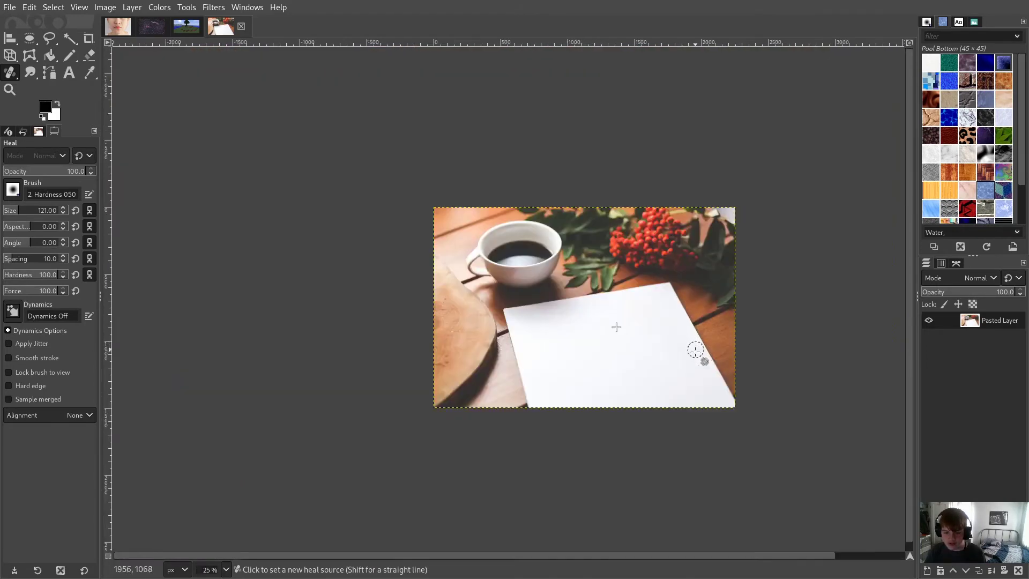
Step: Inspect the healed area of the paper and undo the pen-healing strokes
{"action": "scroll", "coordinate": [695, 356], "scroll_direction": "up", "scroll_amount": 3}
{"action": "scroll", "coordinate": [601, 206], "scroll_direction": "up", "scroll_amount": 2}
{"action": "scroll", "coordinate": [623, 220], "scroll_direction": "down", "scroll_amount": 4}
{"action": "scroll", "coordinate": [680, 407], "scroll_direction": "up", "scroll_amount": 1}
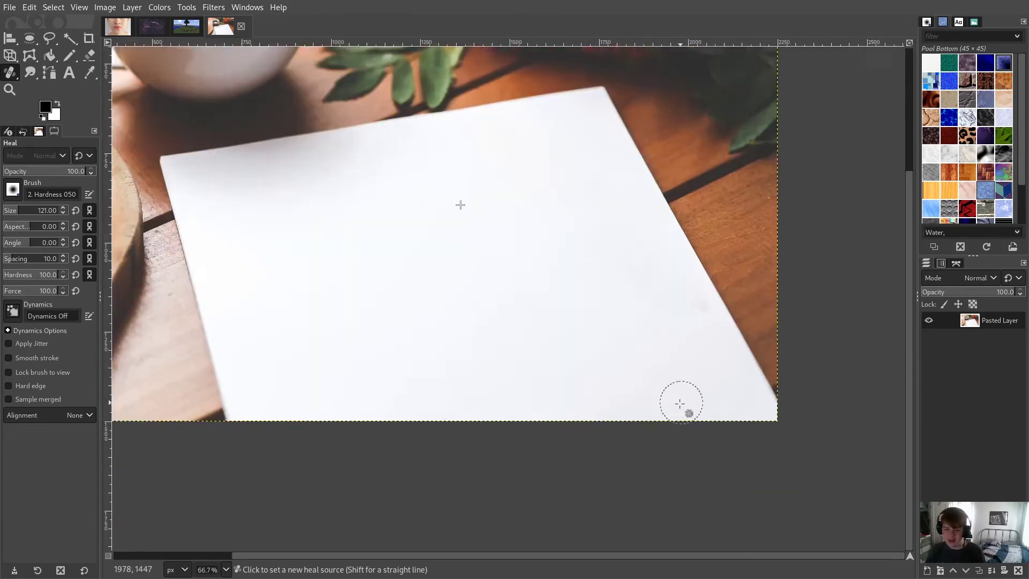
{"action": "scroll", "coordinate": [632, 372], "scroll_direction": "down", "scroll_amount": 3}
{"action": "scroll", "coordinate": [632, 373], "scroll_direction": "up", "scroll_amount": 4}
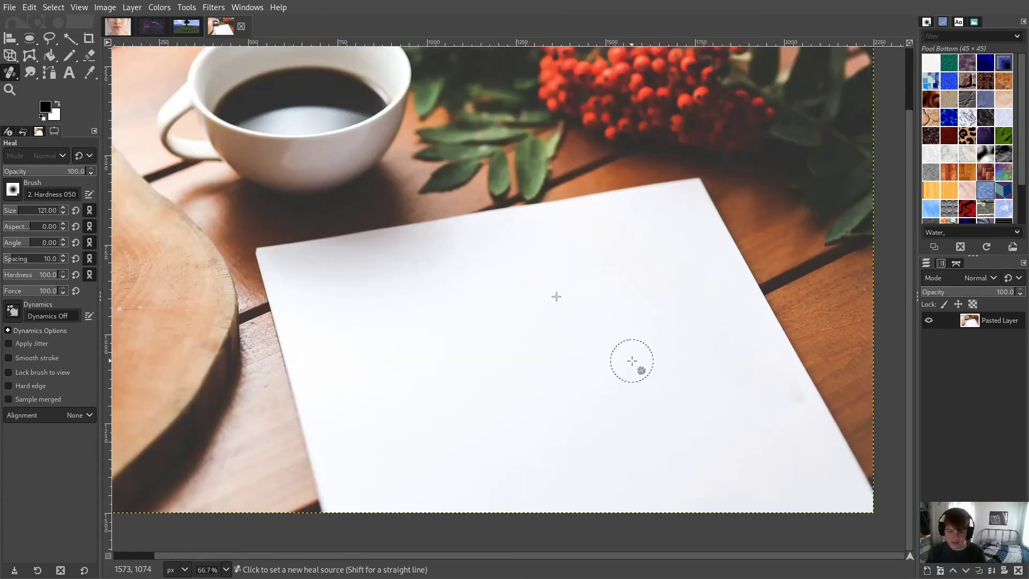
{"action": "key", "text": "ctrl+z"}
{"action": "key", "text": "ctrl+z"}
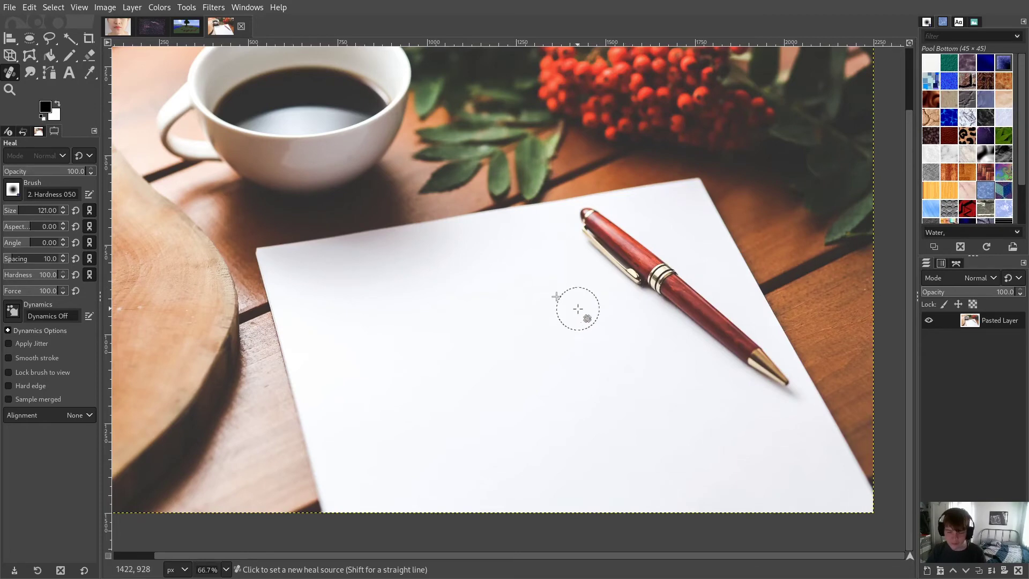
Step: Switch to the face image and frame the blemishes on the chin below the lips
{"action": "key", "text": "ctrl+y"}
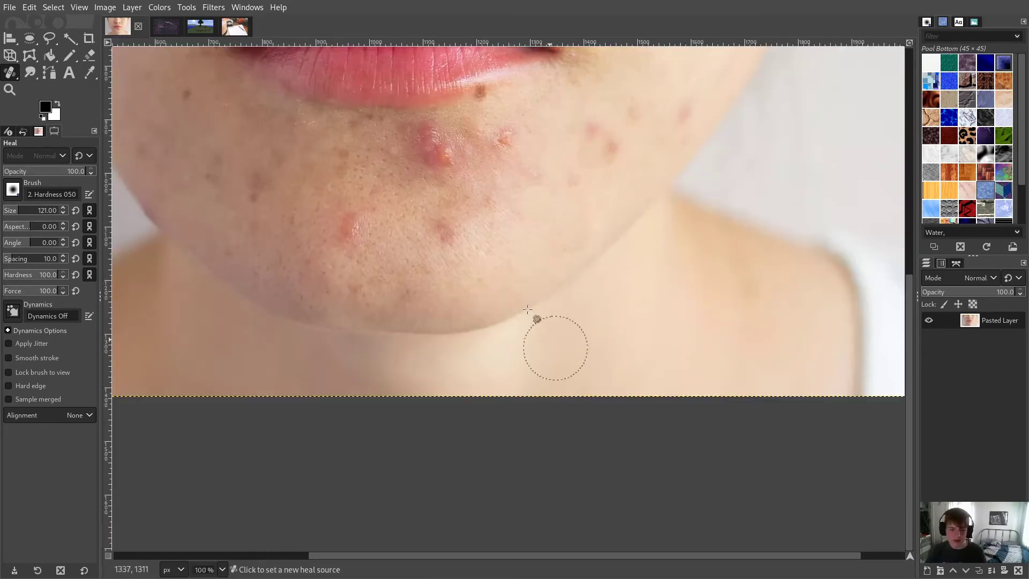
{"action": "scroll", "coordinate": [499, 279], "scroll_direction": "down", "scroll_amount": 3}
{"action": "scroll", "coordinate": [474, 232], "scroll_direction": "up", "scroll_amount": 3}
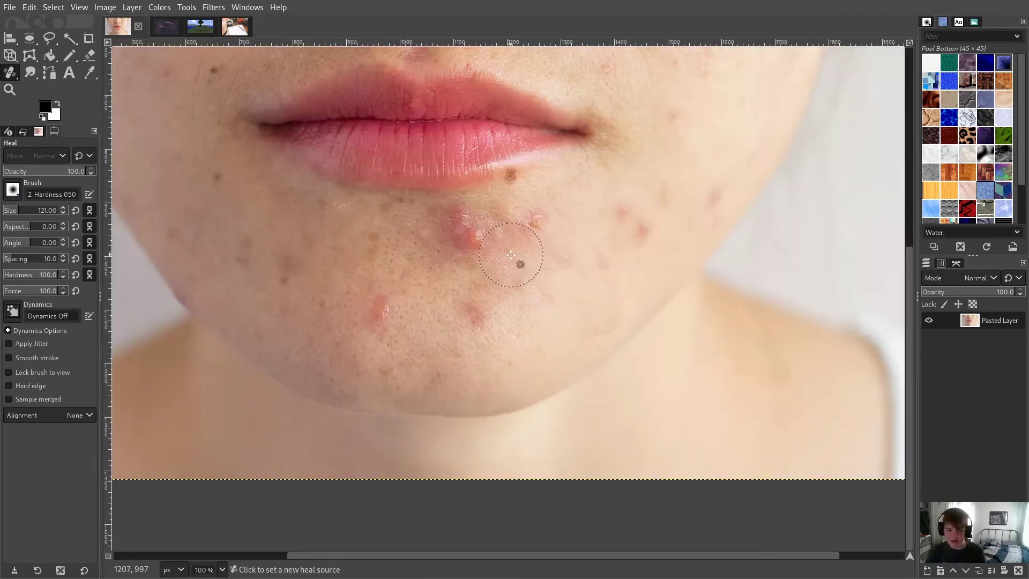
{"action": "scroll", "coordinate": [521, 273], "scroll_direction": "up", "scroll_amount": 1}
{"action": "scroll", "coordinate": [659, 468], "scroll_direction": "up", "scroll_amount": 1}
{"action": "scroll", "coordinate": [604, 396], "scroll_direction": "down", "scroll_amount": 1}
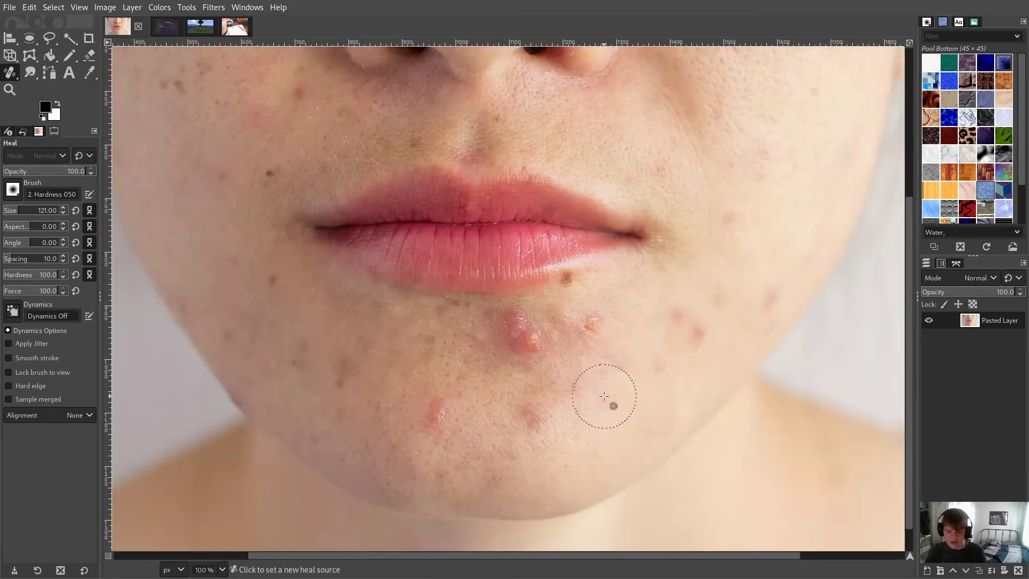
Step: Try covering the large chin pimple with the Clone tool at brush size 81 using smooth lighter skin, and undo it
{"action": "right_click", "coordinate": [10, 72]}
{"action": "left_click", "coordinate": [54, 72]}
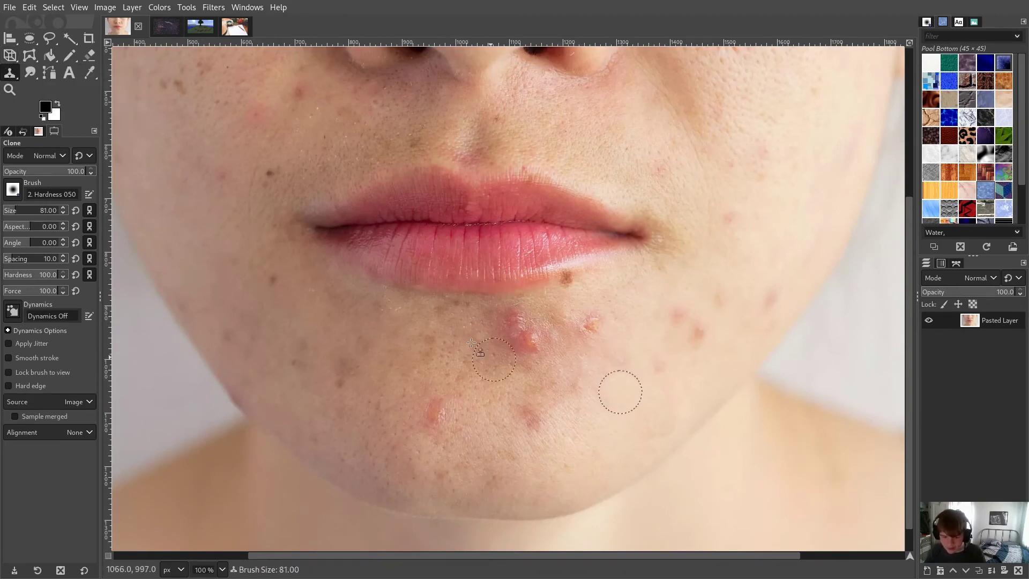
{"action": "left_click_drag", "start_coordinate": [512, 324], "coordinate": [522, 332]}
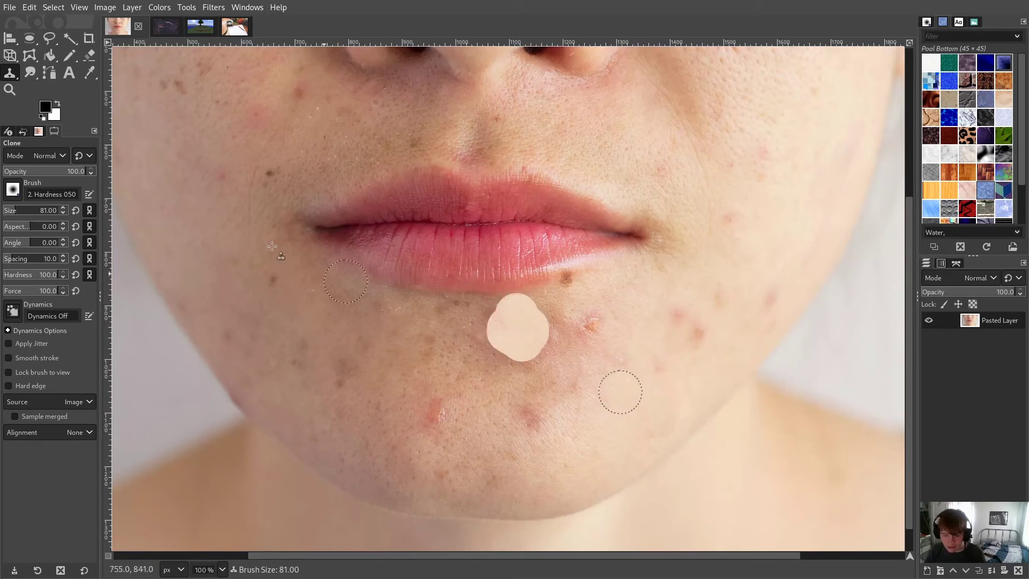
{"action": "key", "text": "ctrl+z"}
Step: Try healing the large chin pimple from the smooth lighter skin at brush size 81, check the texture, and undo it
{"action": "key", "text": "h"}
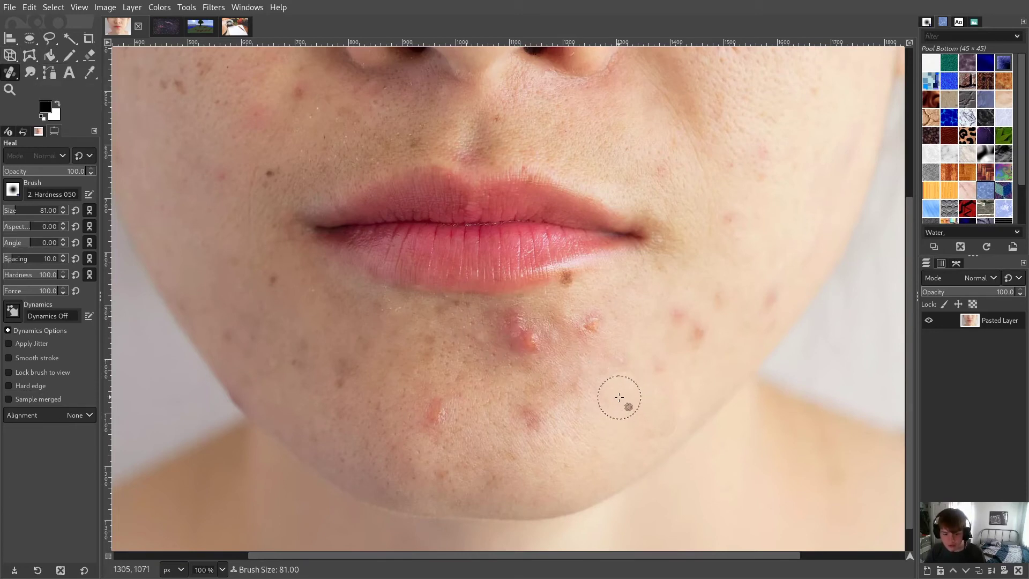
{"action": "left_click_drag", "start_coordinate": [498, 310], "coordinate": [514, 343]}
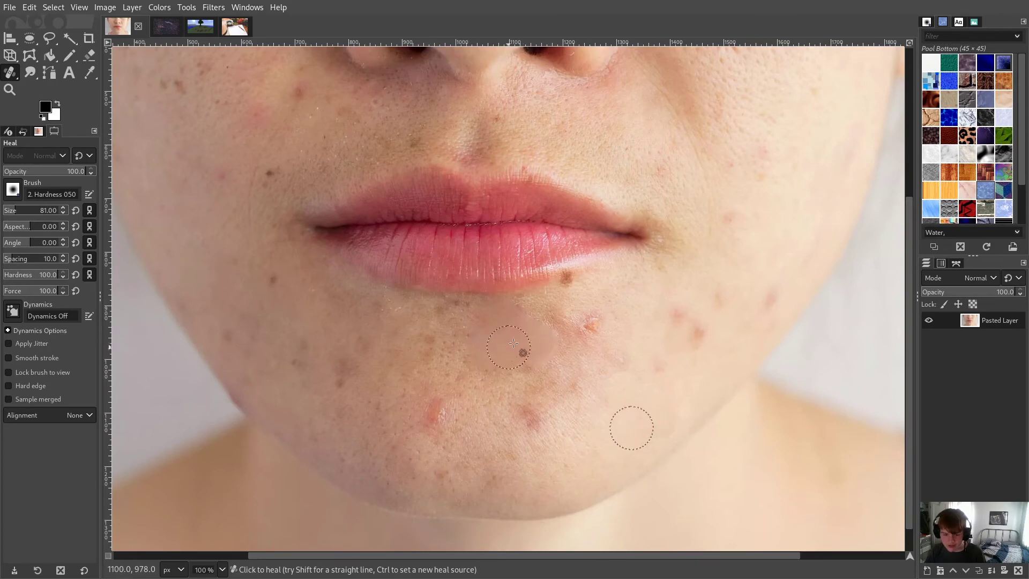
{"action": "scroll", "coordinate": [521, 339], "scroll_direction": "up", "scroll_amount": 3}
{"action": "scroll", "coordinate": [533, 342], "scroll_direction": "down", "scroll_amount": 4}
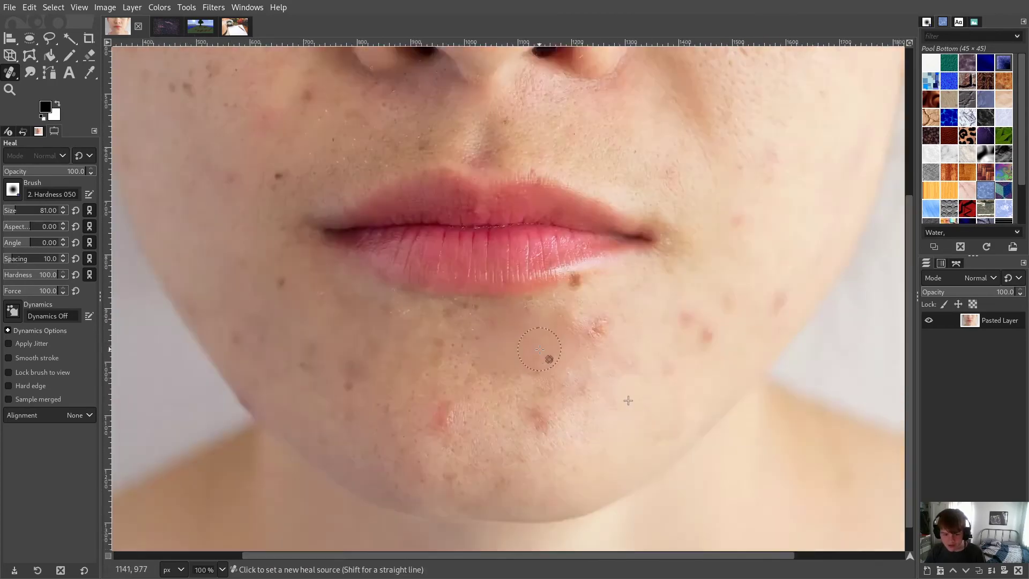
{"action": "scroll", "coordinate": [572, 383], "scroll_direction": "up", "scroll_amount": 2}
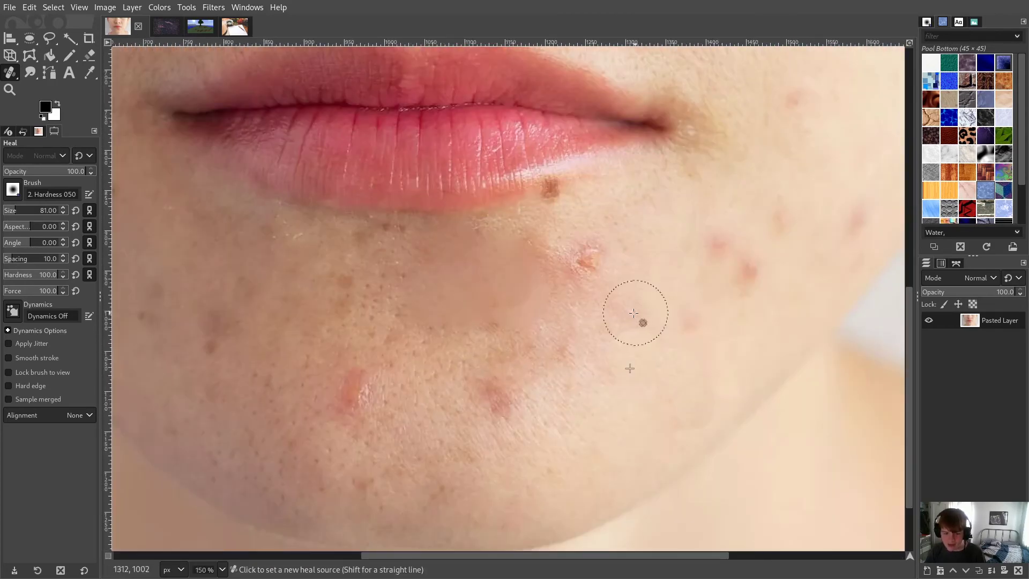
{"action": "key", "text": "ctrl+z"}
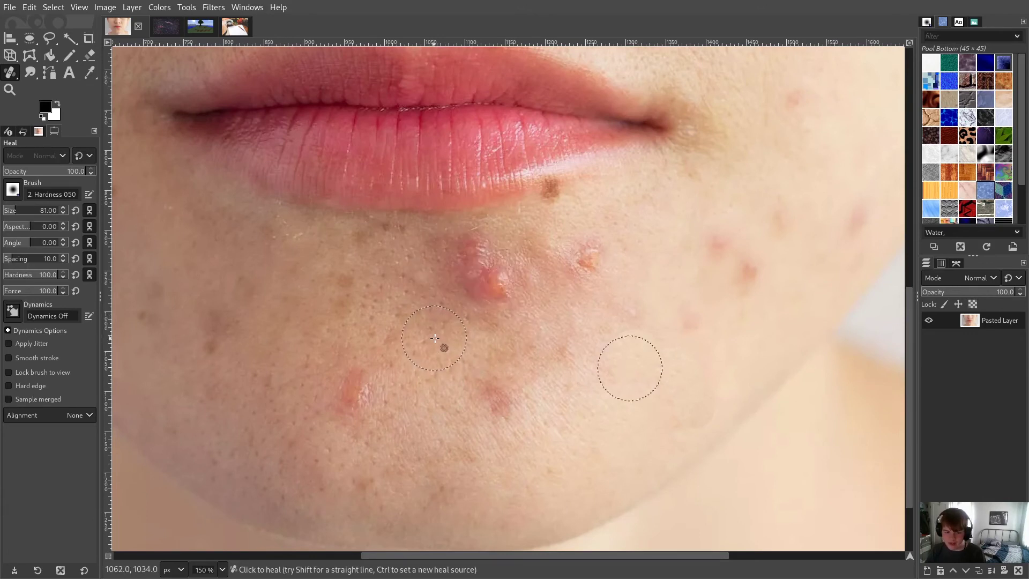
Step: Sample textured skin just beside the large pimple and heal the red blemishes across the middle of the chin
{"action": "key", "text": "ctrl"}
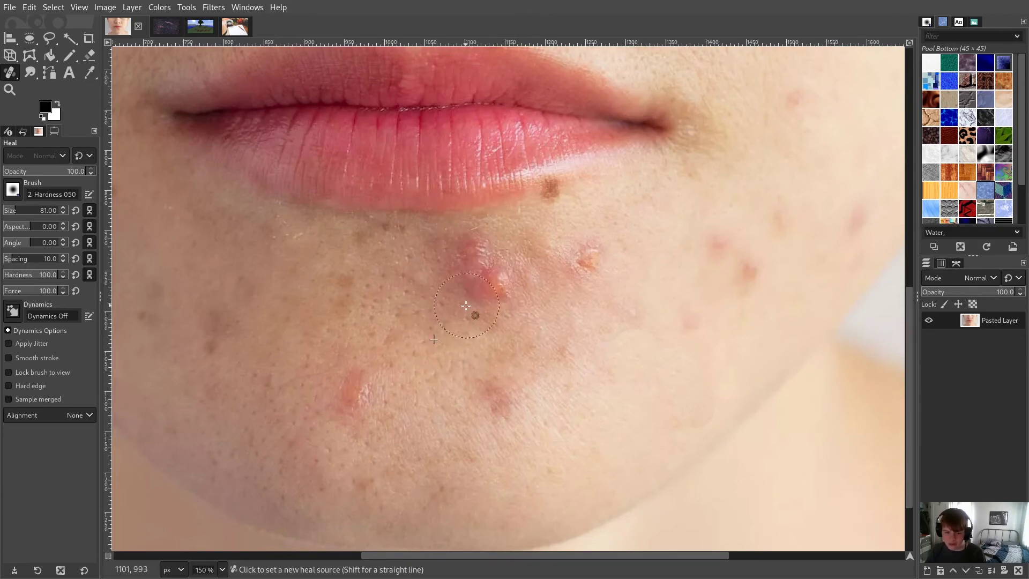
{"action": "mouse_move", "coordinate": [454, 251]}
{"action": "left_mouse_down"}
{"action": "mouse_move", "coordinate": [469, 288]}
{"action": "mouse_move", "coordinate": [506, 290]}
{"action": "mouse_move", "coordinate": [491, 267]}
{"action": "mouse_move", "coordinate": [414, 289]}
{"action": "mouse_move", "coordinate": [541, 259]}
{"action": "mouse_move", "coordinate": [477, 307]}
{"action": "left_mouse_up"}
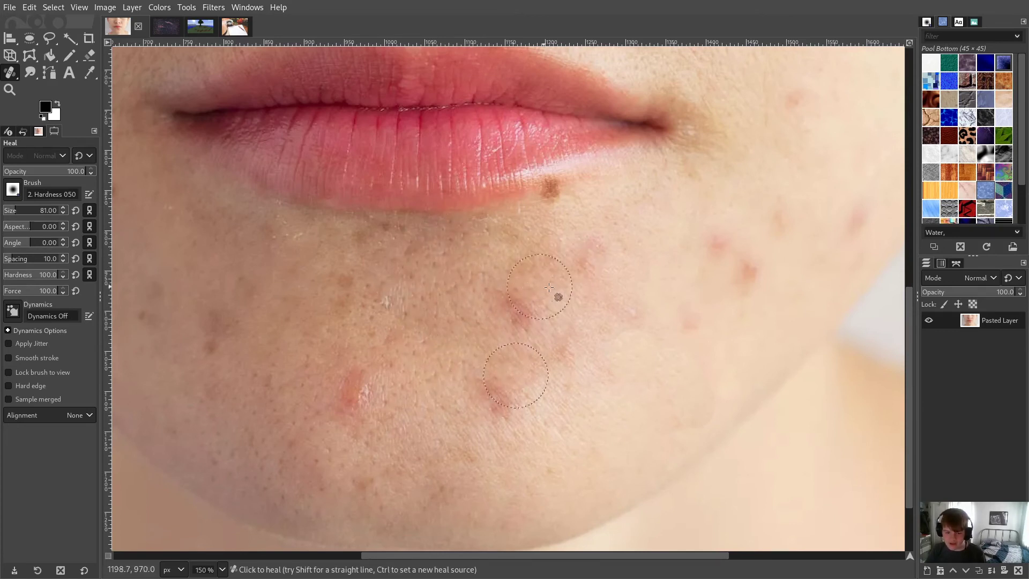
{"action": "left_click", "coordinate": [433, 340], "text": "ctrl"}
{"action": "left_click_drag", "start_coordinate": [489, 395], "coordinate": [507, 400]}
{"action": "left_click_drag", "start_coordinate": [511, 317], "coordinate": [529, 314]}
{"action": "left_click", "coordinate": [581, 250]}
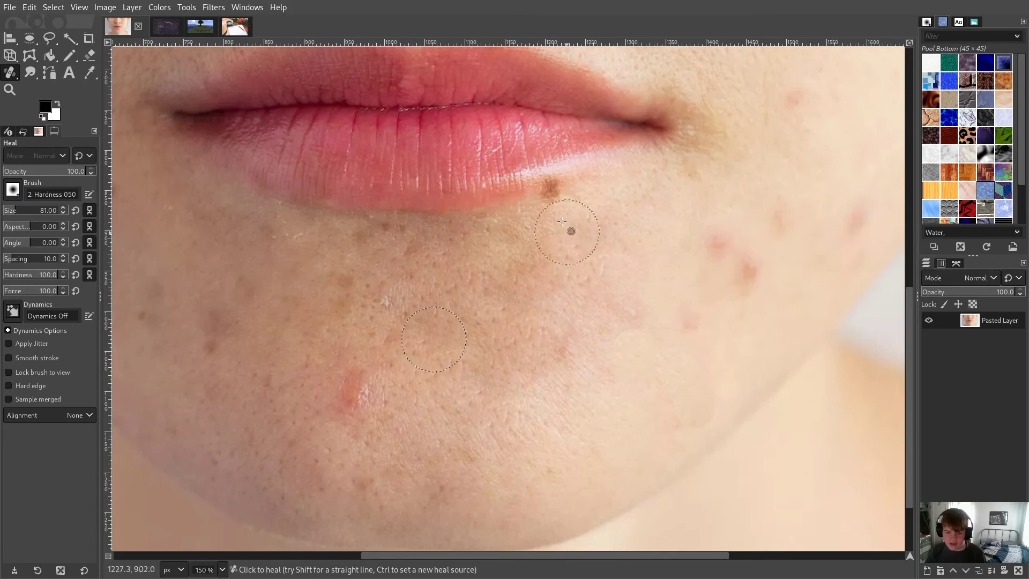
{"action": "left_click", "coordinate": [350, 399]}
{"action": "left_click", "coordinate": [355, 295]}
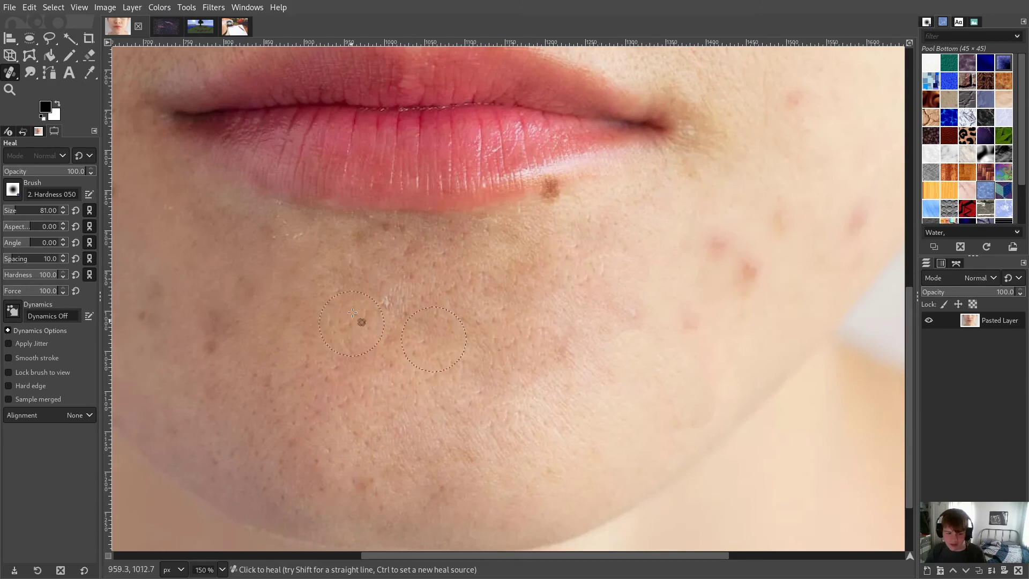
Step: Compare the face before and after retouching by alternating between the base image and the last Heal state in the undo history
{"action": "scroll", "coordinate": [351, 307], "scroll_direction": "down", "scroll_amount": 3}
{"action": "scroll", "coordinate": [271, 345], "scroll_direction": "up", "scroll_amount": 1}
{"action": "scroll", "coordinate": [272, 345], "scroll_direction": "up", "scroll_amount": 1}
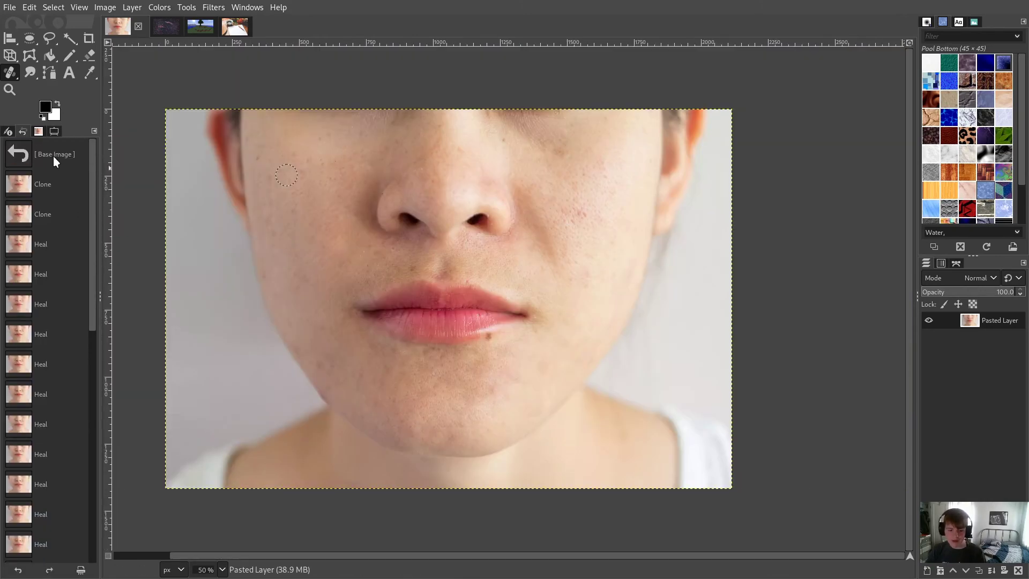
{"action": "left_click", "coordinate": [53, 156]}
{"action": "scroll", "coordinate": [57, 218], "scroll_direction": "down", "scroll_amount": 8}
{"action": "left_click", "coordinate": [54, 537]}
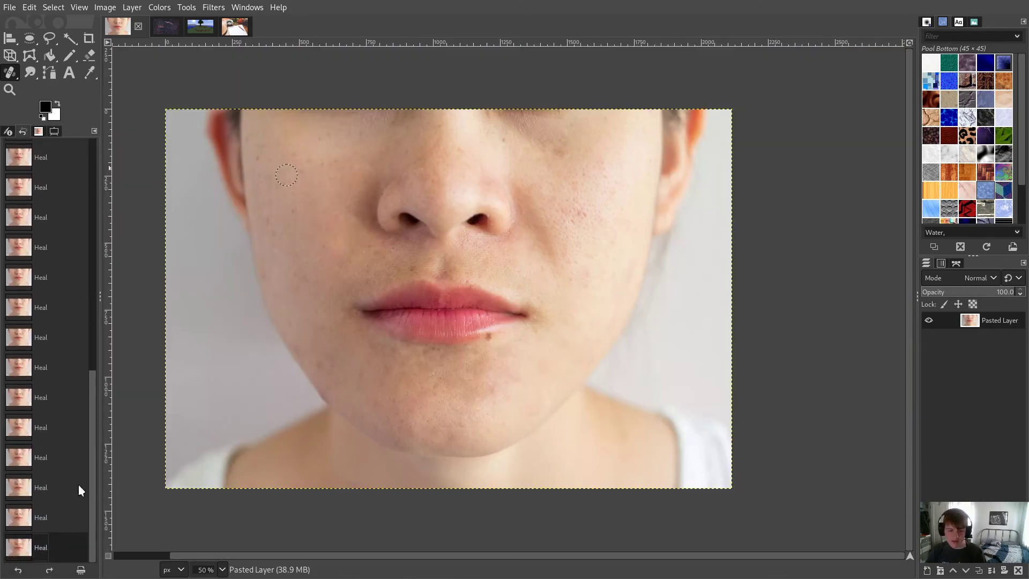
{"action": "scroll", "coordinate": [11, 280], "scroll_direction": "up", "scroll_amount": 8}
{"action": "left_click", "coordinate": [41, 163]}
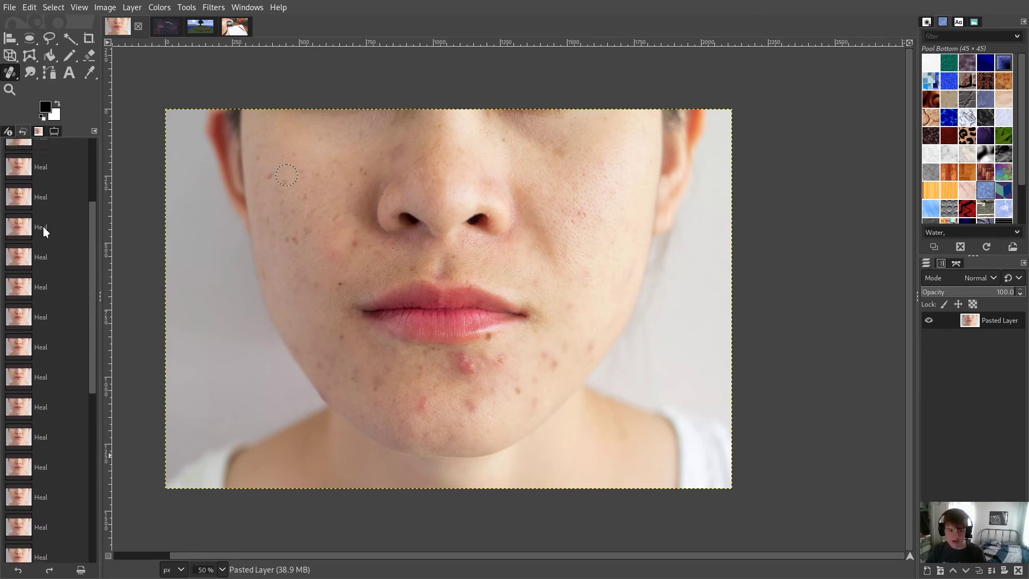
{"action": "scroll", "coordinate": [53, 376], "scroll_direction": "down", "scroll_amount": 8}
{"action": "left_click", "coordinate": [49, 546]}
{"action": "scroll", "coordinate": [48, 353], "scroll_direction": "up", "scroll_amount": 10}
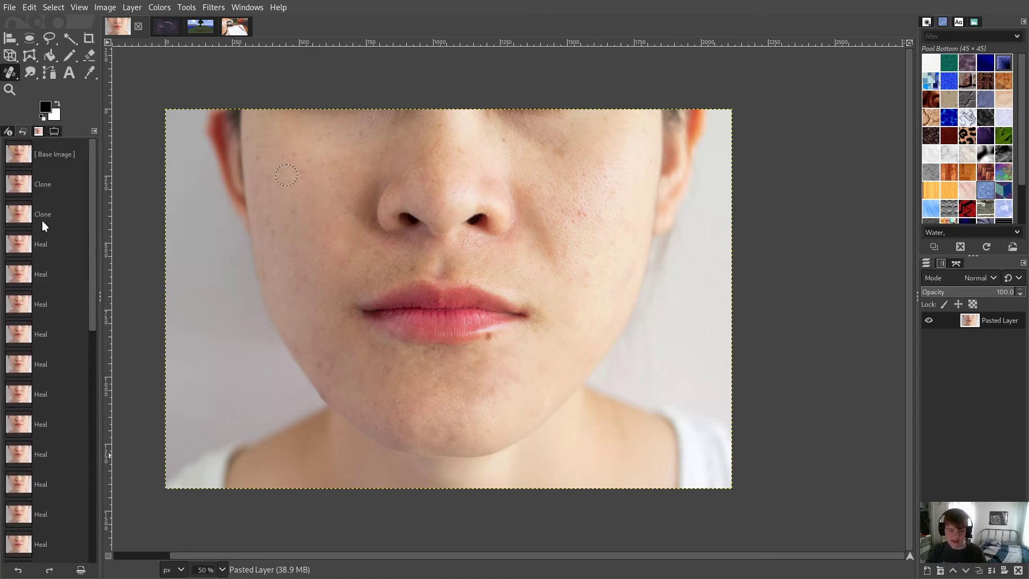
{"action": "left_click", "coordinate": [47, 159]}
{"action": "scroll", "coordinate": [44, 339], "scroll_direction": "down", "scroll_amount": 8}
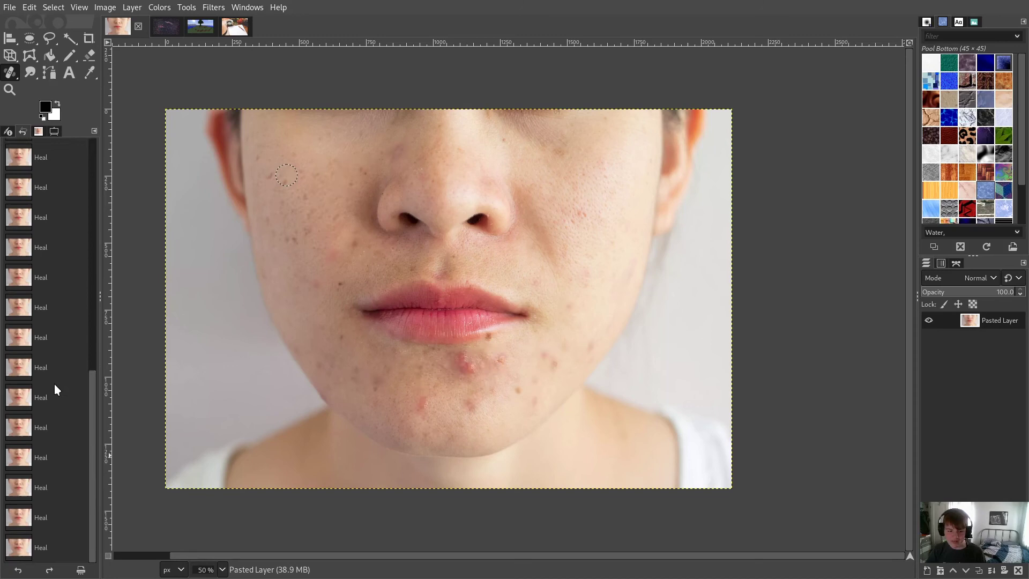
{"action": "left_click", "coordinate": [39, 546]}
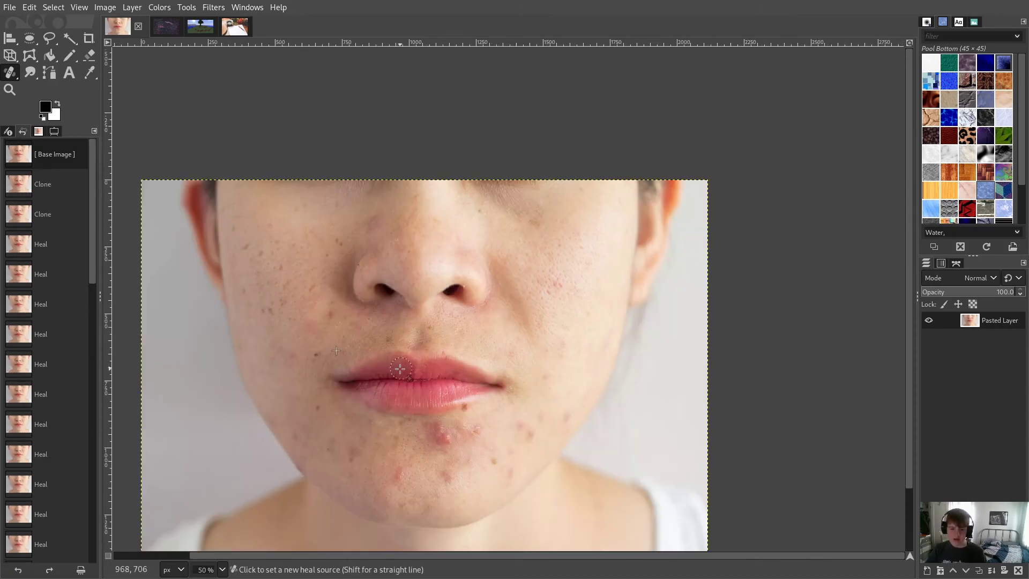
{"action": "scroll", "coordinate": [395, 378], "scroll_direction": "up", "scroll_amount": 1}
{"action": "scroll", "coordinate": [375, 381], "scroll_direction": "down", "scroll_amount": 1}
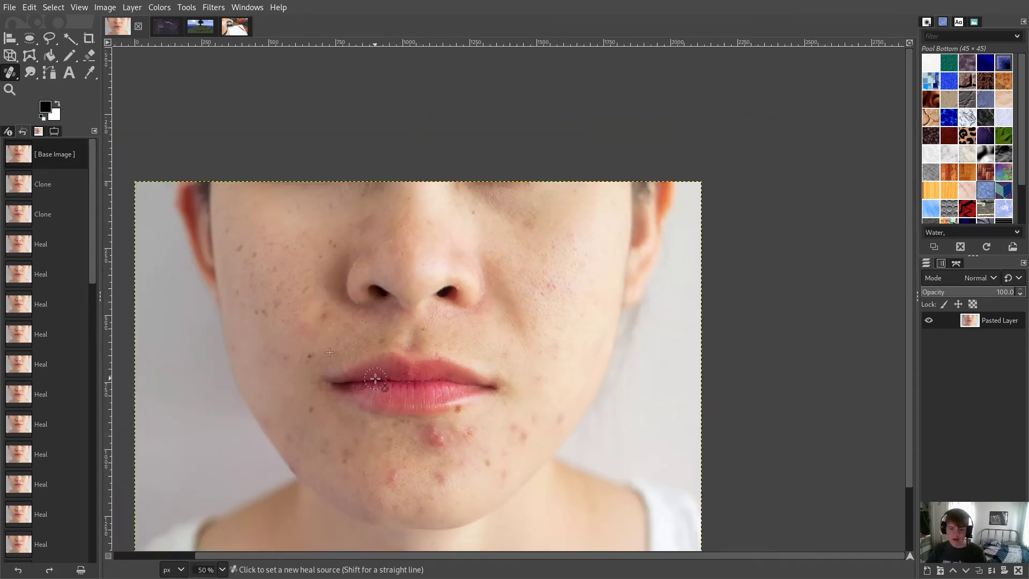
{"action": "scroll", "coordinate": [392, 458], "scroll_direction": "down", "scroll_amount": 1}
{"action": "scroll", "coordinate": [392, 457], "scroll_direction": "up", "scroll_amount": 1}
{"action": "scroll", "coordinate": [392, 461], "scroll_direction": "down", "scroll_amount": 2}
{"action": "scroll", "coordinate": [391, 464], "scroll_direction": "down", "scroll_amount": 1}
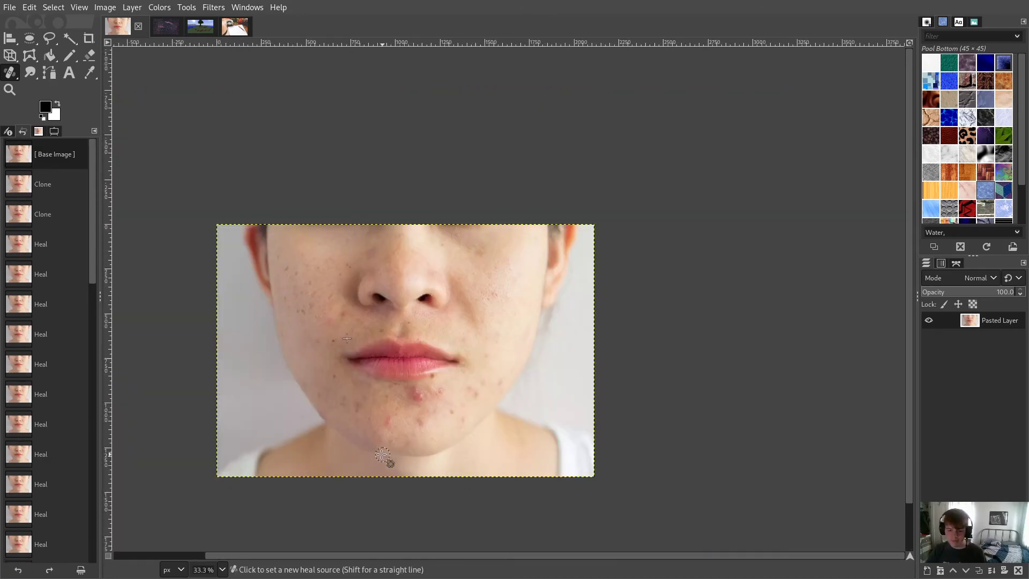
{"action": "scroll", "coordinate": [320, 417], "scroll_direction": "up", "scroll_amount": 2}
{"action": "scroll", "coordinate": [320, 417], "scroll_direction": "down", "scroll_amount": 1}
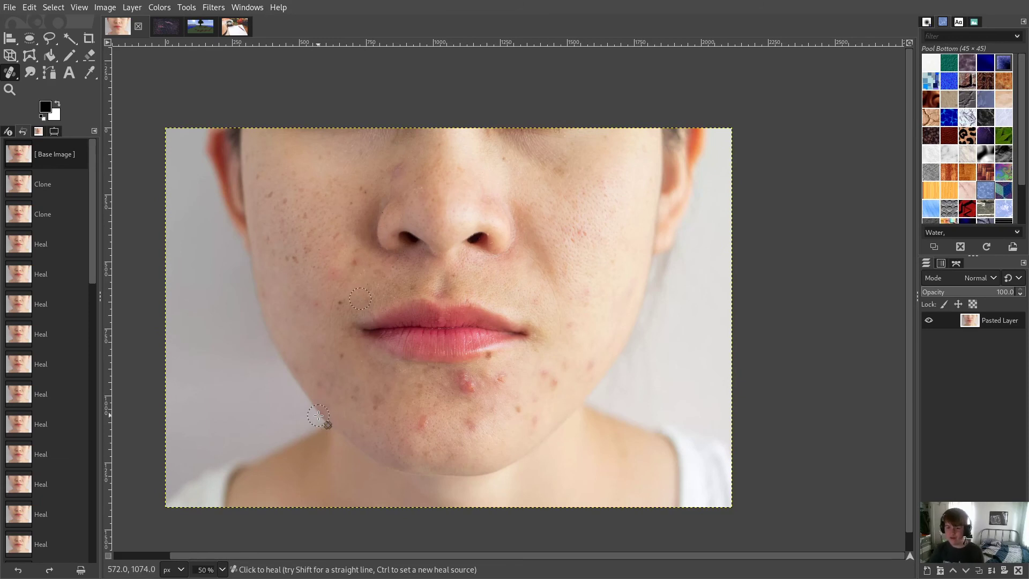